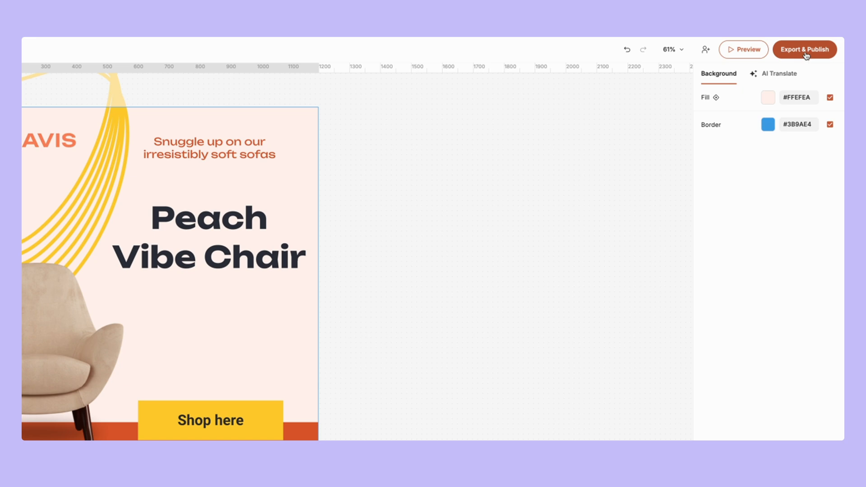
# Open the design's download settings and choose MP4 as the export file type
pyautogui.click(806, 55)
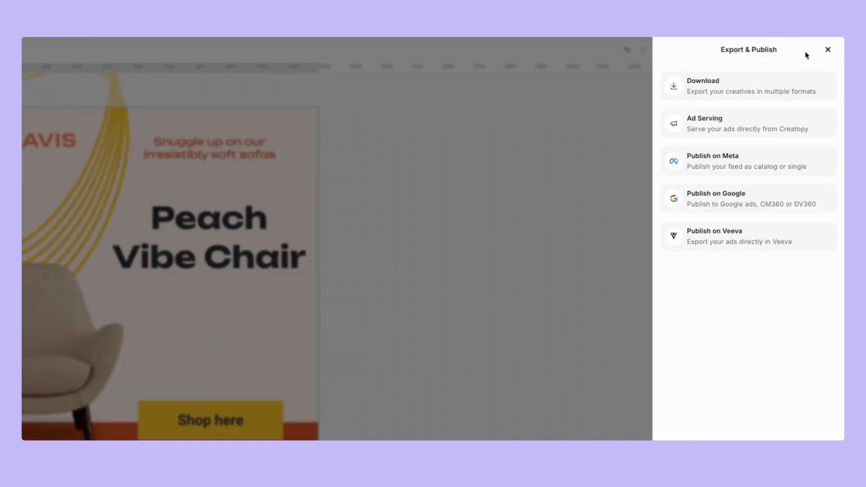
pyautogui.click(768, 87)
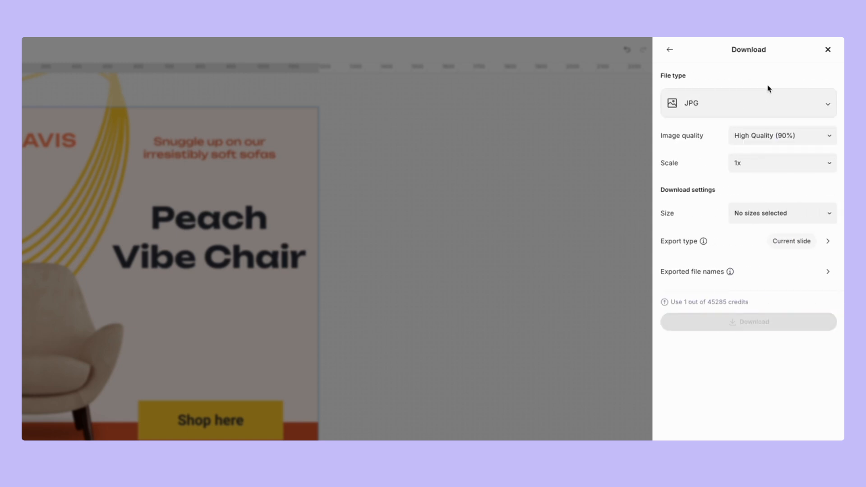
pyautogui.click(767, 100)
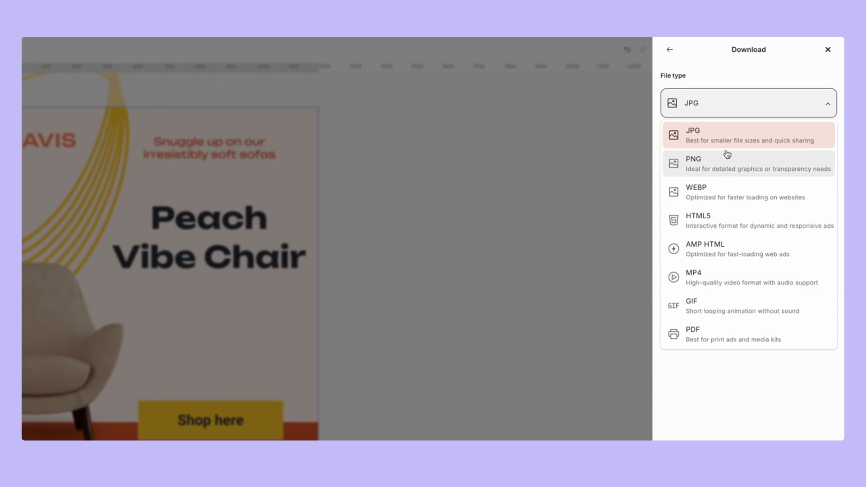
pyautogui.click(719, 276)
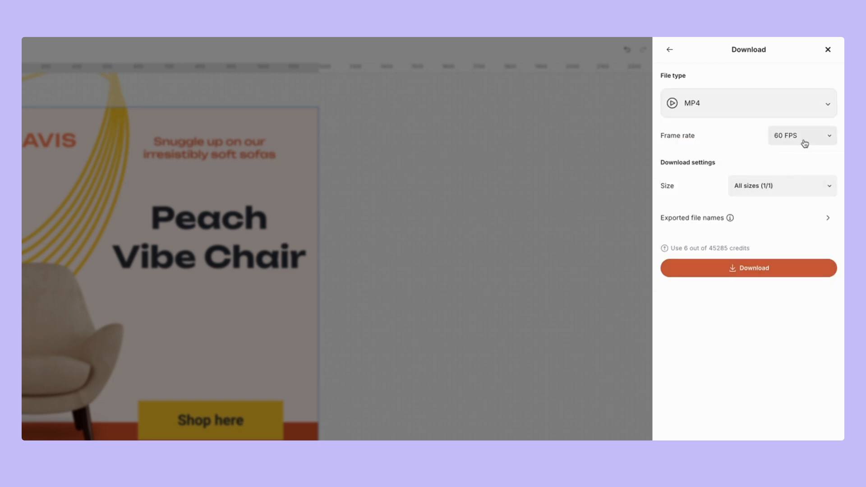
# Review the naming tags for the exported files and return to the export and publish options
pyautogui.click(827, 219)
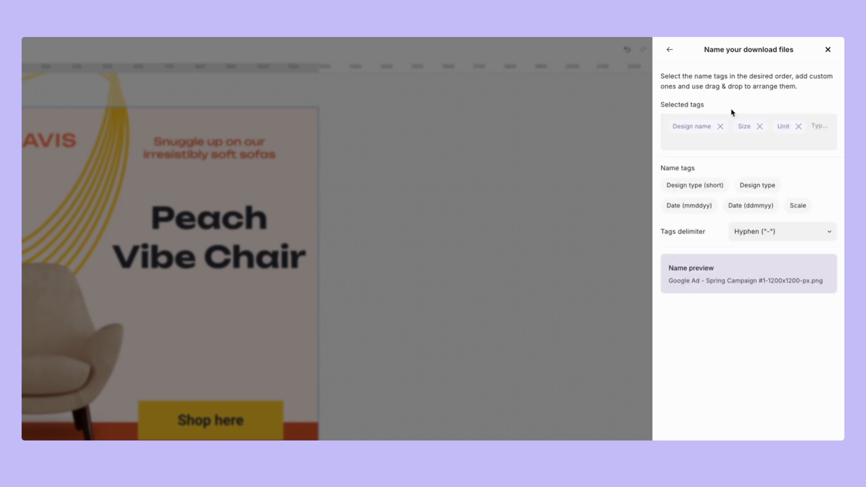
pyautogui.click(671, 50)
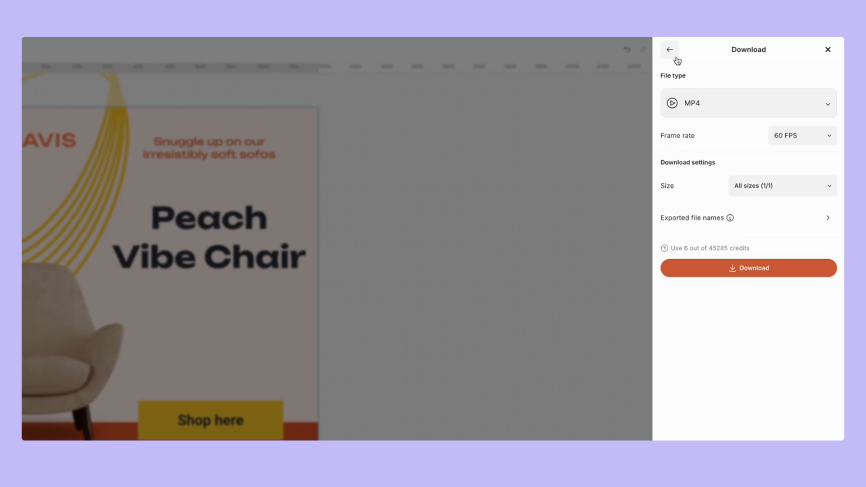
pyautogui.click(670, 51)
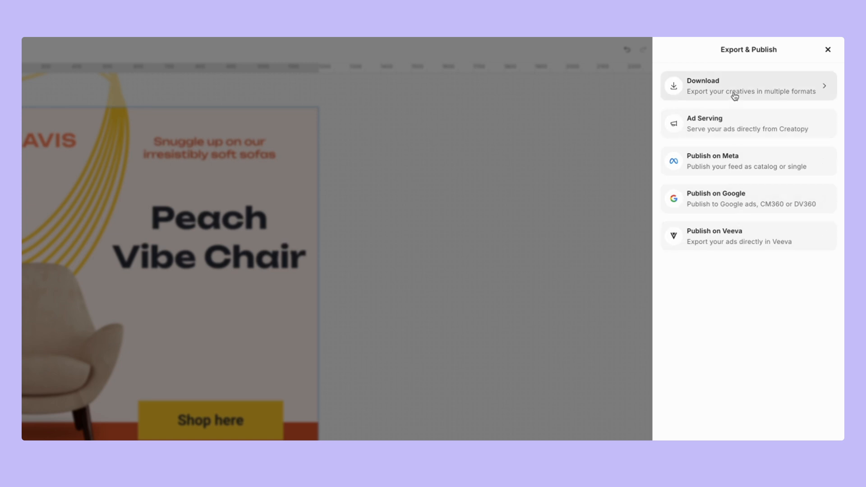
# Open the Ad Serving settings for the design and enable ad serving
pyautogui.click(731, 122)
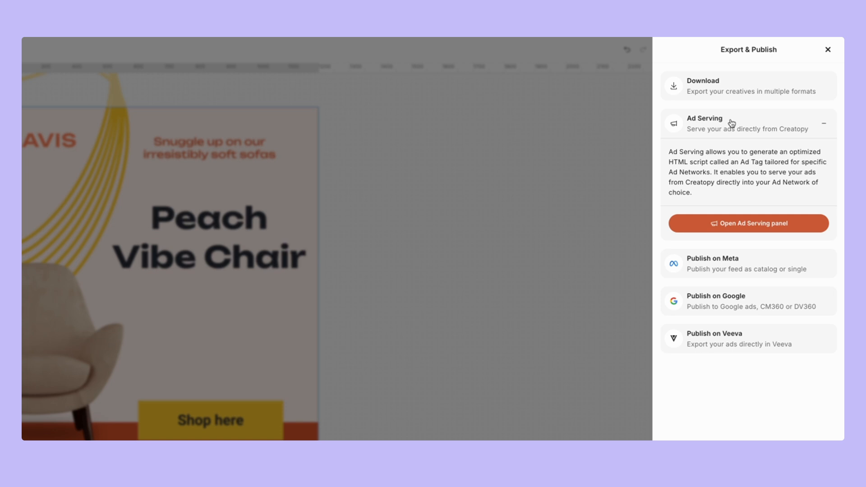
pyautogui.click(537, 205)
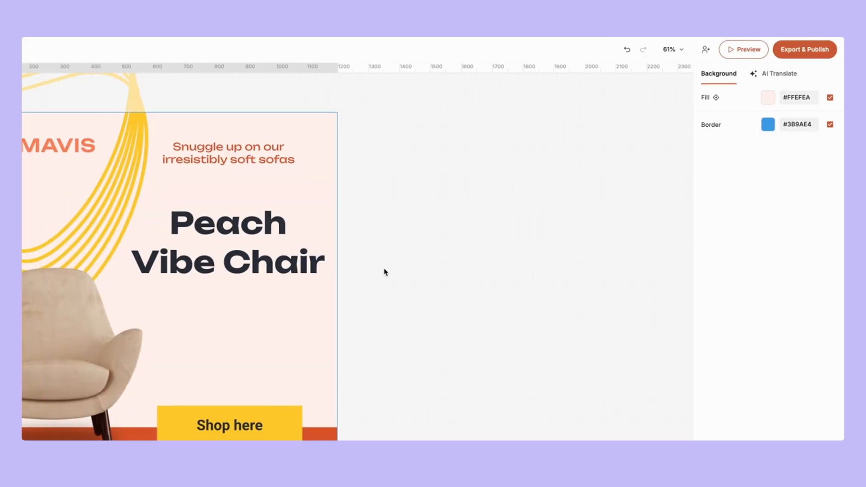
pyautogui.click(818, 52)
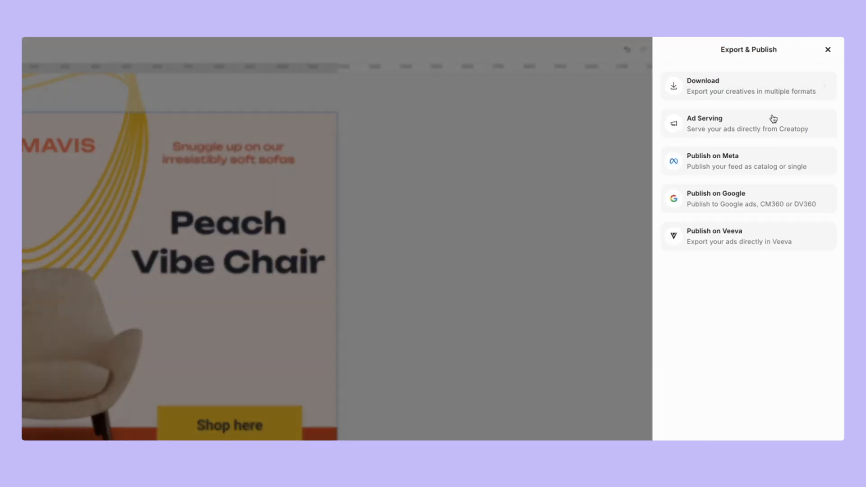
pyautogui.click(754, 130)
pyautogui.click(753, 224)
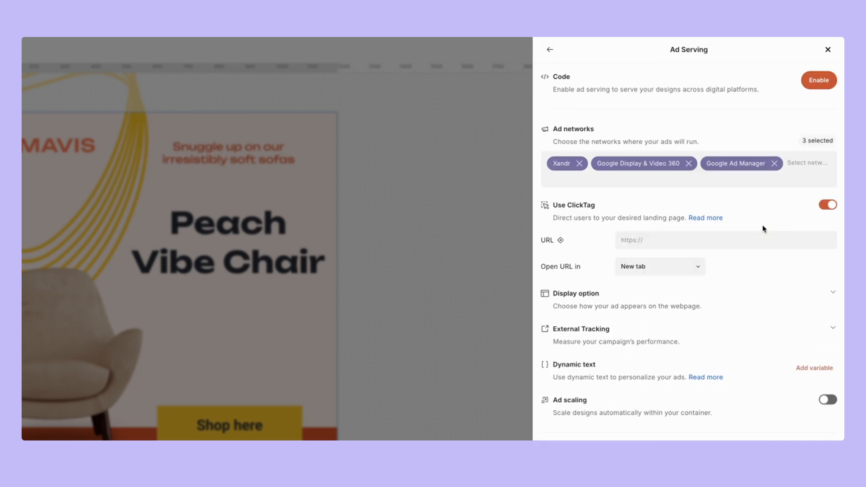
pyautogui.click(818, 81)
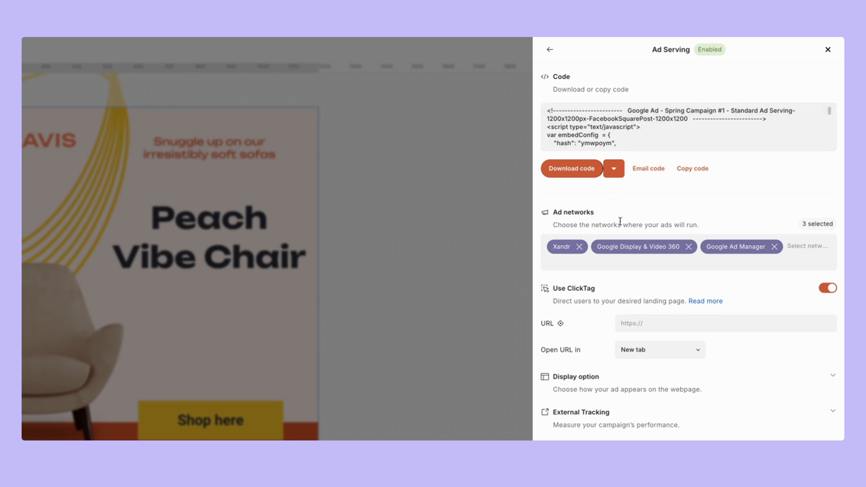
# Browse the list of ad networks available for serving the ad
pyautogui.click(806, 247)
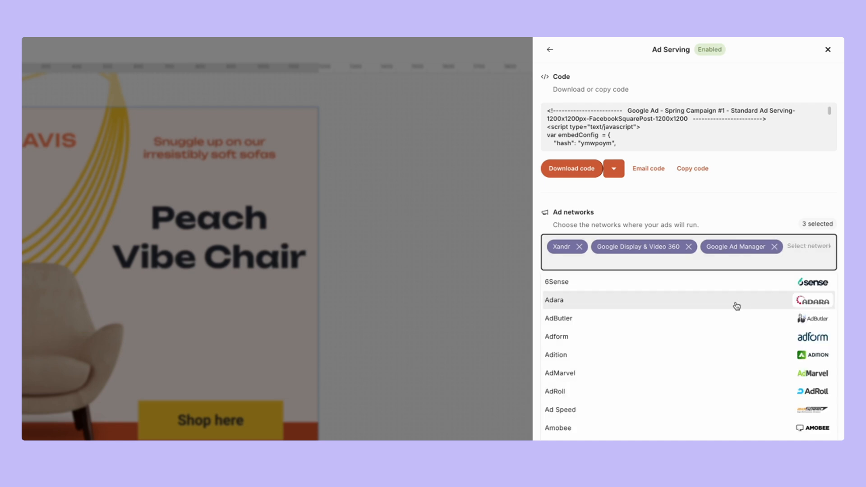
pyautogui.scroll(-1, 736, 306)
pyautogui.scroll(-3, 736, 306)
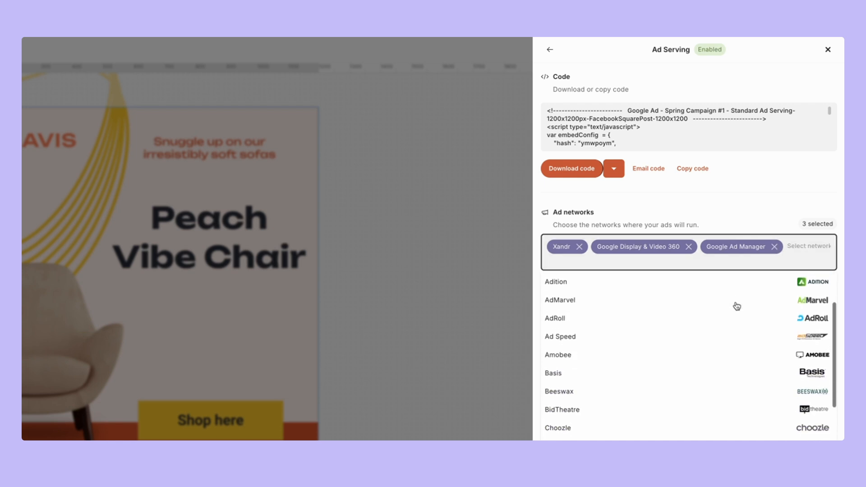
pyautogui.click(803, 245)
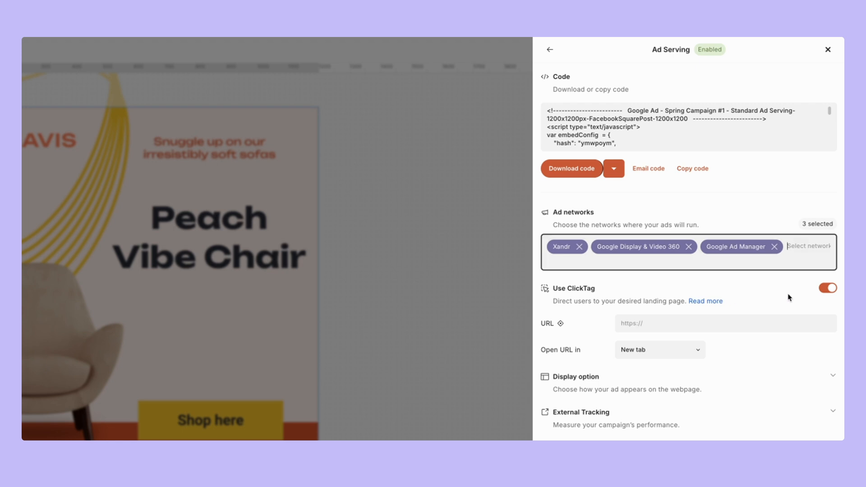
# Examine the ClickTag landing page URL setting and the choices for where the URL opens
pyautogui.click(672, 325)
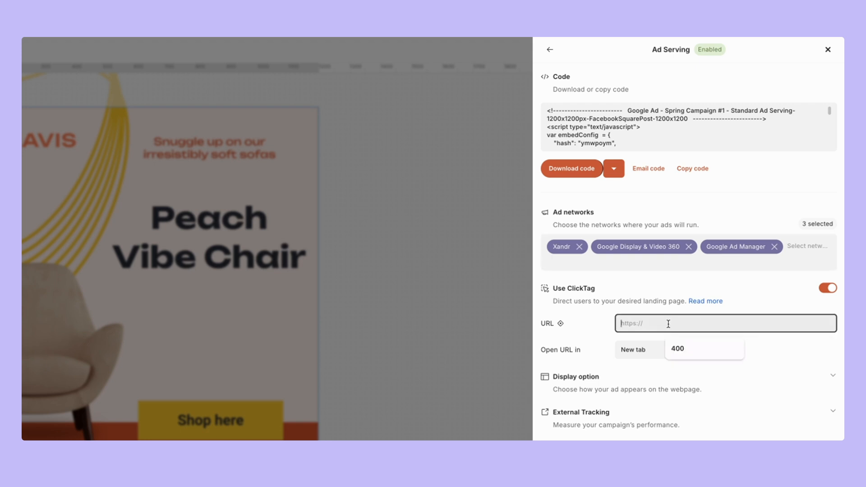
pyautogui.click(726, 401)
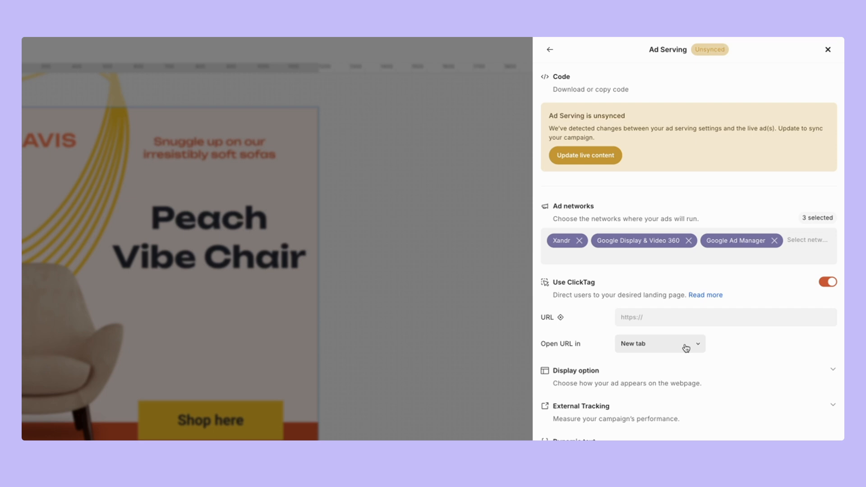
pyautogui.click(686, 348)
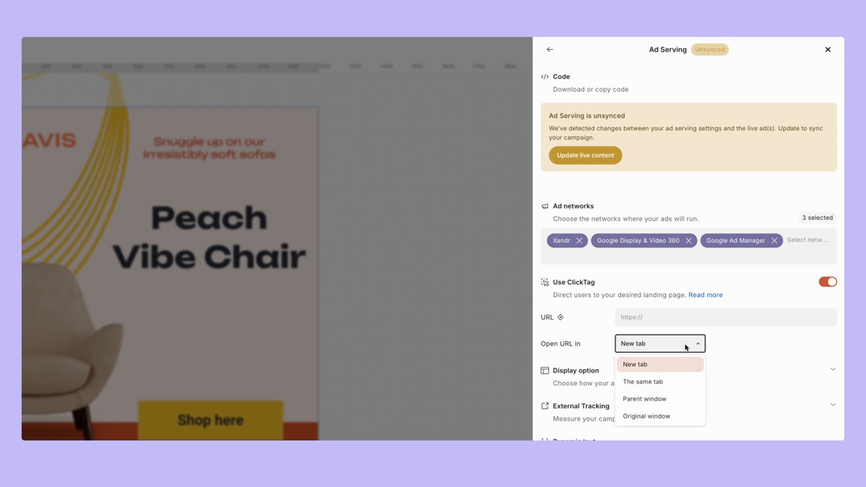
pyautogui.click(722, 346)
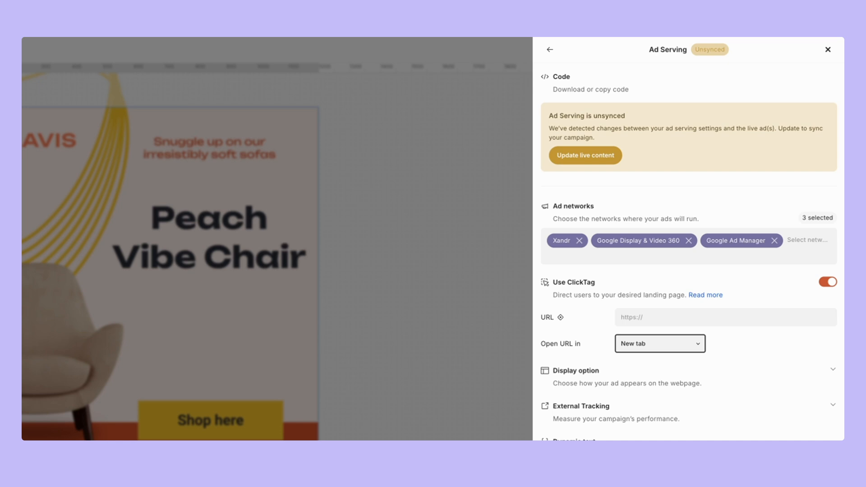
# Return to the canvas and select the "Peach Vibe Chair" headline
pyautogui.click(550, 49)
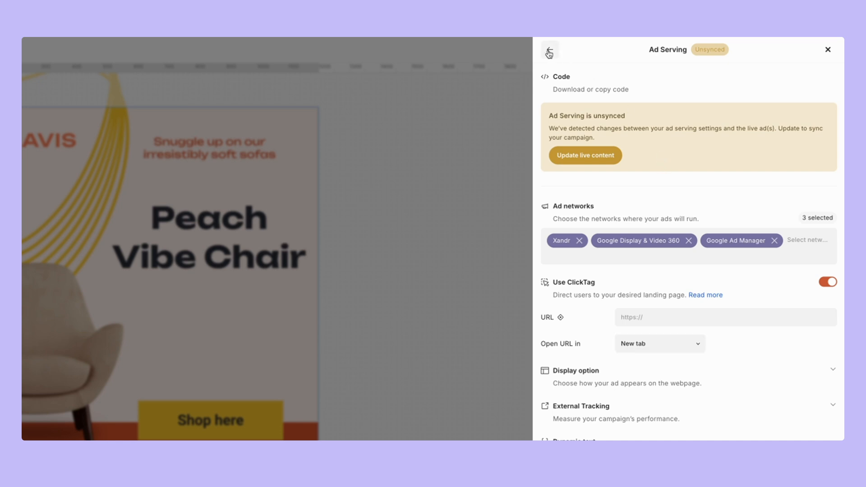
pyautogui.click(394, 237)
pyautogui.click(244, 246)
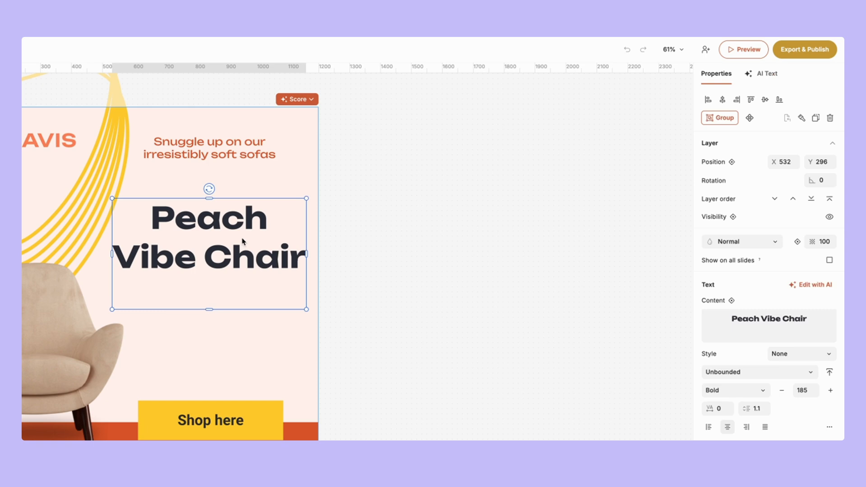
# Reopen the Ad Serving settings and update the live content to sync the campaign, then leave the settings
pyautogui.click(811, 50)
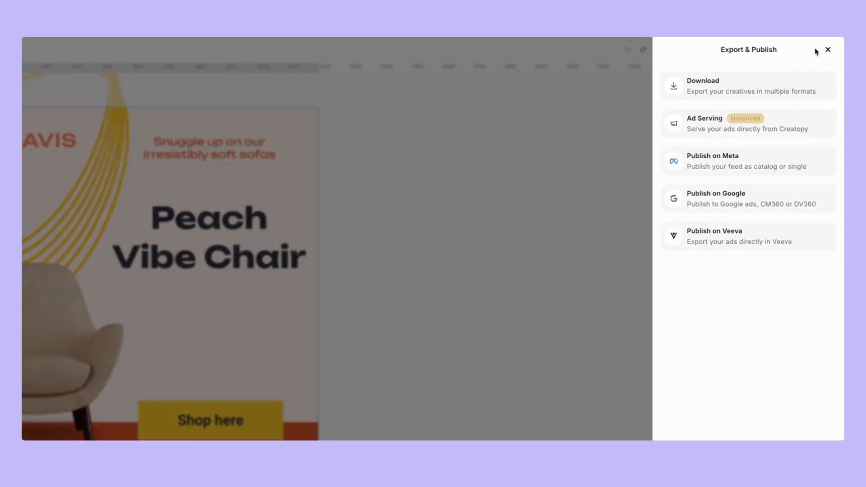
pyautogui.click(760, 127)
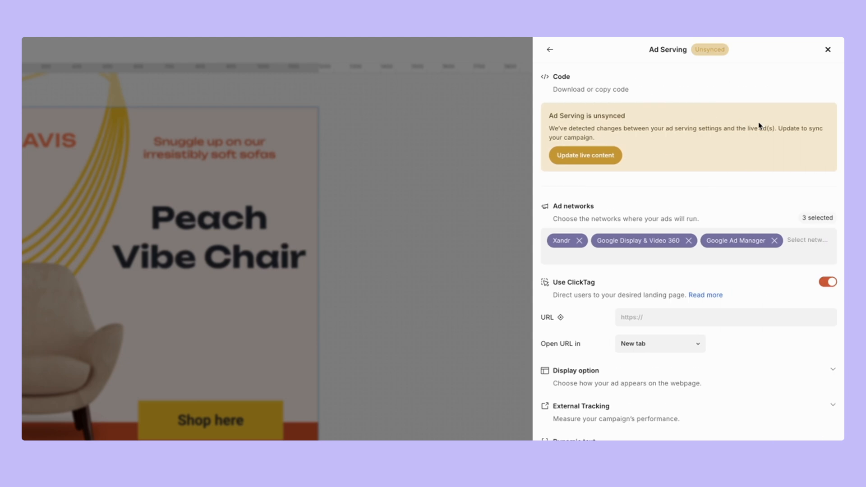
pyautogui.click(591, 156)
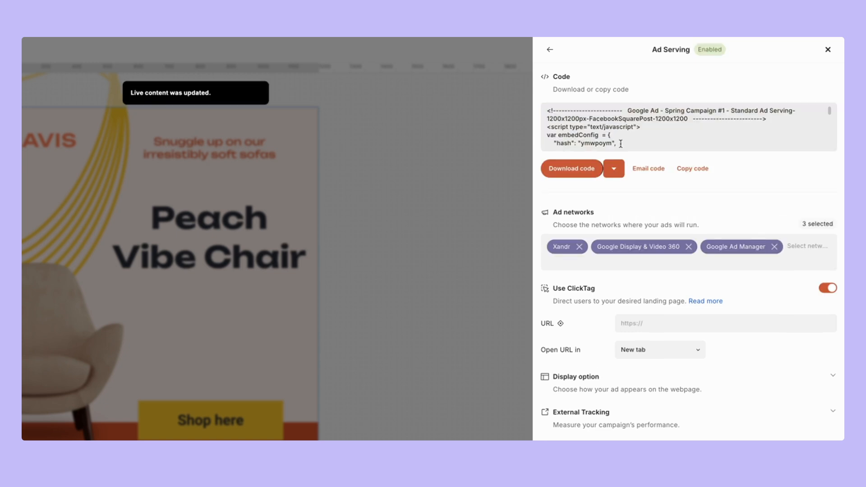
pyautogui.click(430, 187)
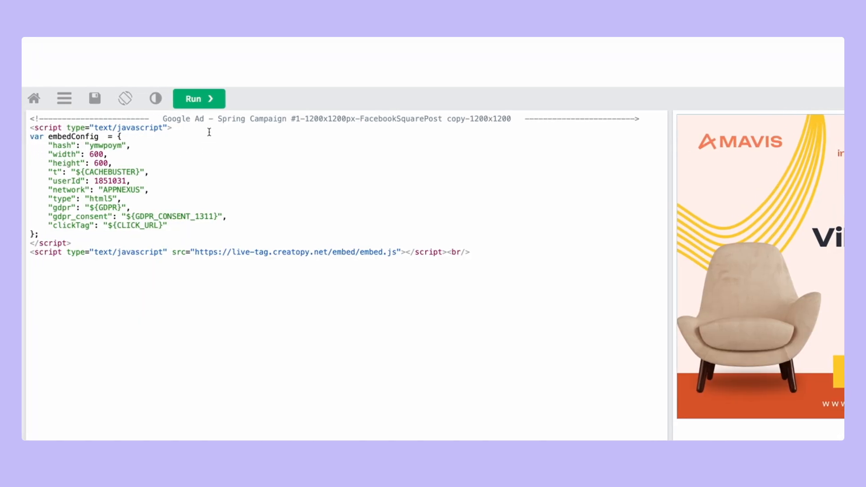
# In the online HTML editor, set the ad embed code's width and height to 300 and run it
pyautogui.click(200, 99)
pyautogui.doubleClick(96, 154)
pyautogui.write('300')
pyautogui.doubleClick(101, 163)
pyautogui.write('300')
pyautogui.click(199, 98)
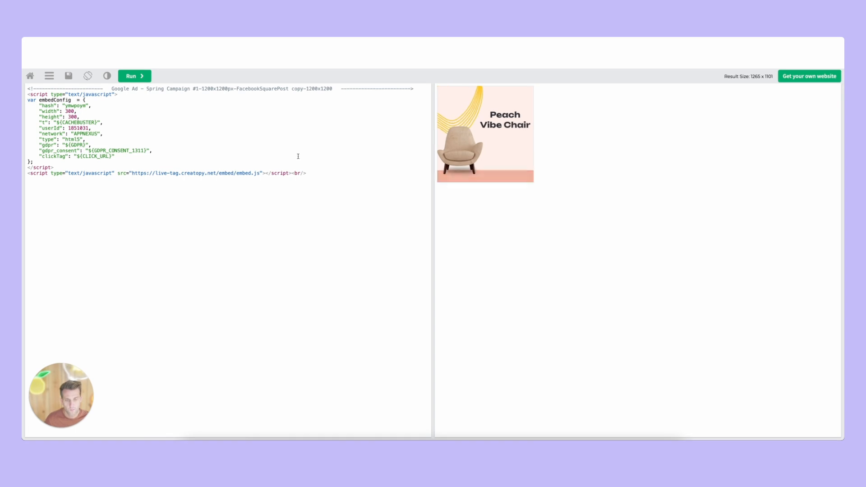
# Set both the width and height in the ad embed code to 600 and run it again
pyautogui.doubleClick(69, 111)
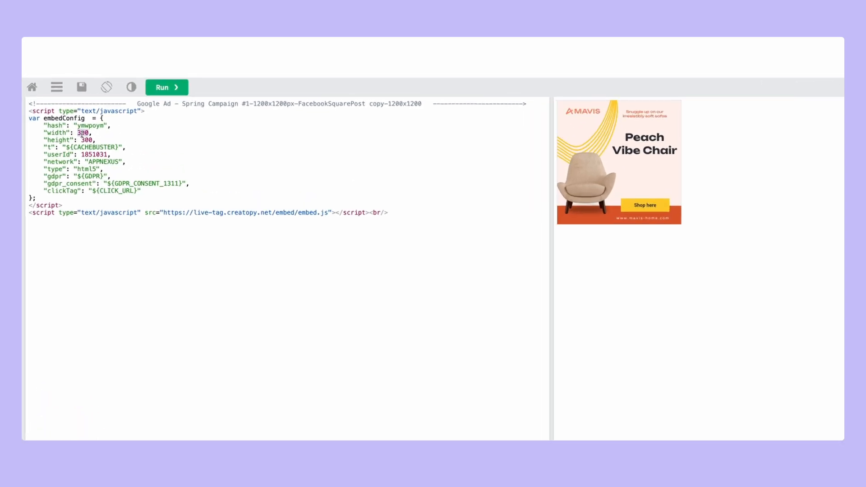
pyautogui.write('600')
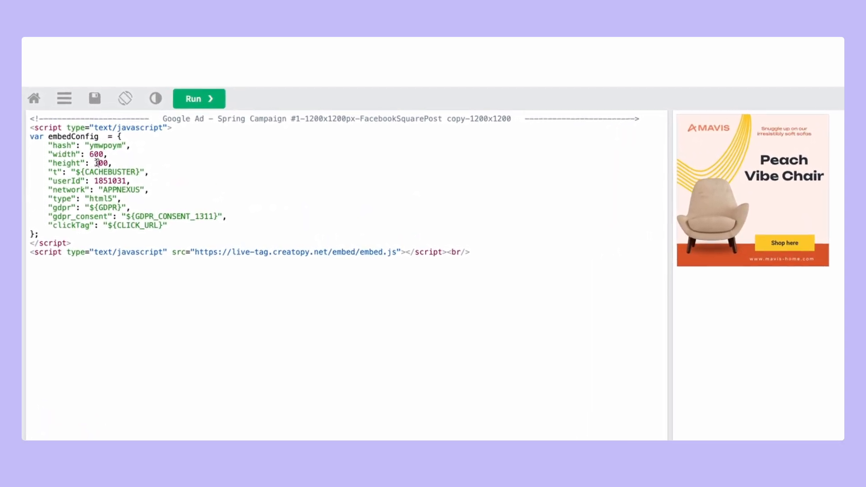
pyautogui.doubleClick(100, 162)
pyautogui.write('600')
pyautogui.click(199, 98)
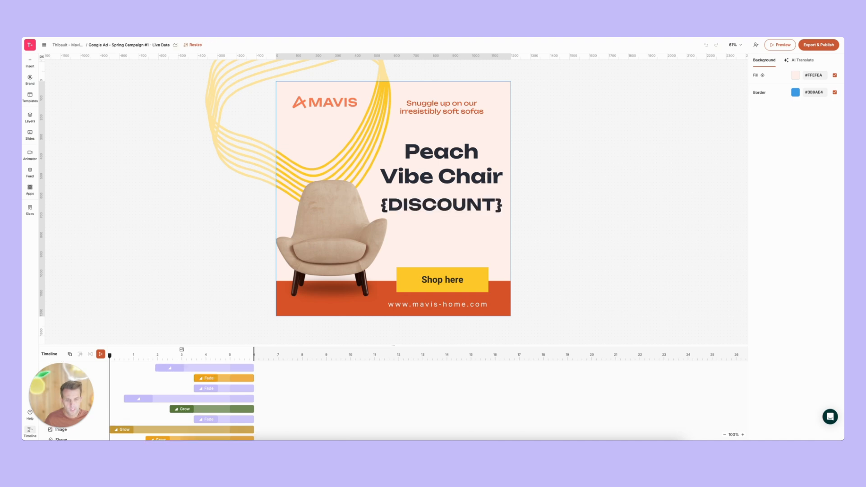
# Select the {DISCOUNT} text in the Live Data design and open the design's Ad Serving settings
pyautogui.click(455, 201)
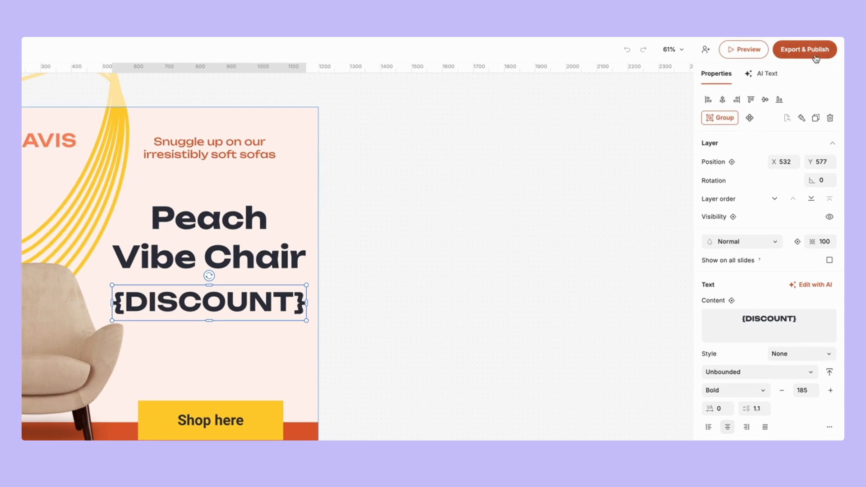
pyautogui.click(814, 50)
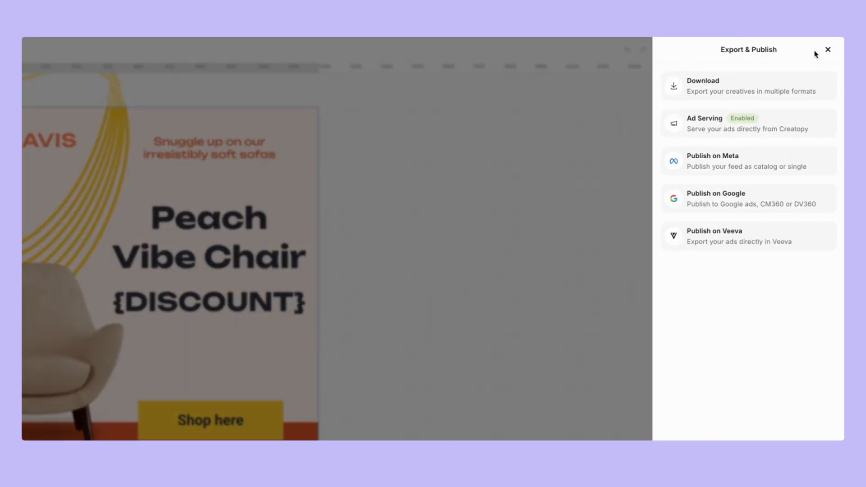
pyautogui.click(764, 121)
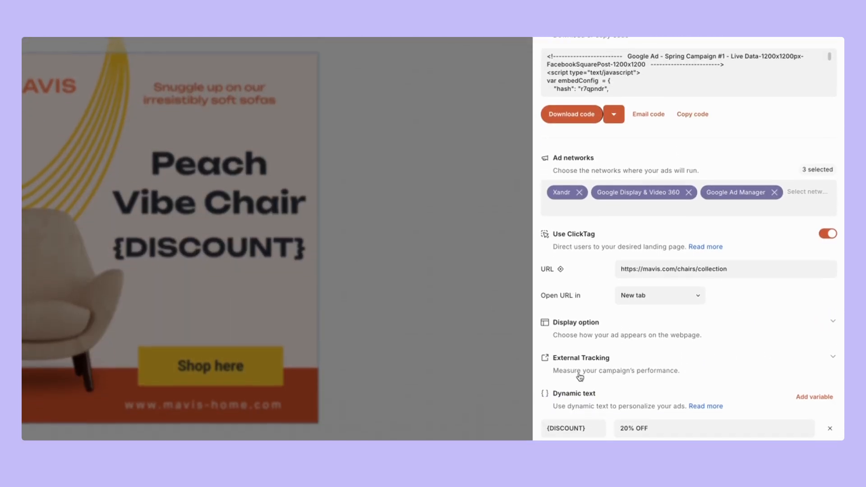
# Examine the {DISCOUNT} dynamic text variable, its value, and the variable types that can be added
pyautogui.moveTo(584, 369); pyautogui.dragTo(544, 372)
pyautogui.moveTo(652, 377); pyautogui.dragTo(612, 378)
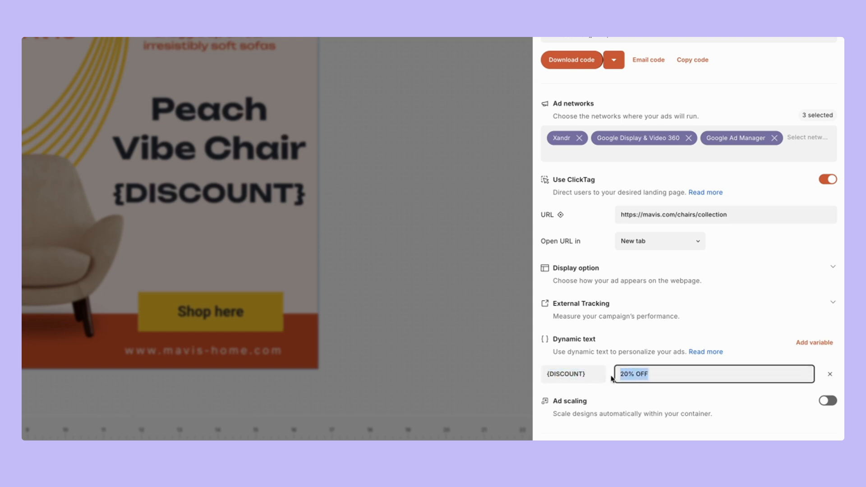
pyautogui.click(819, 346)
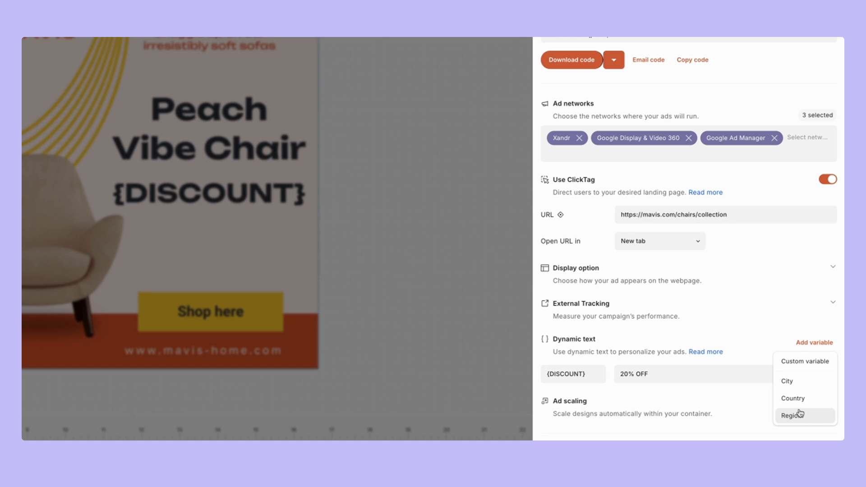
pyautogui.click(711, 373)
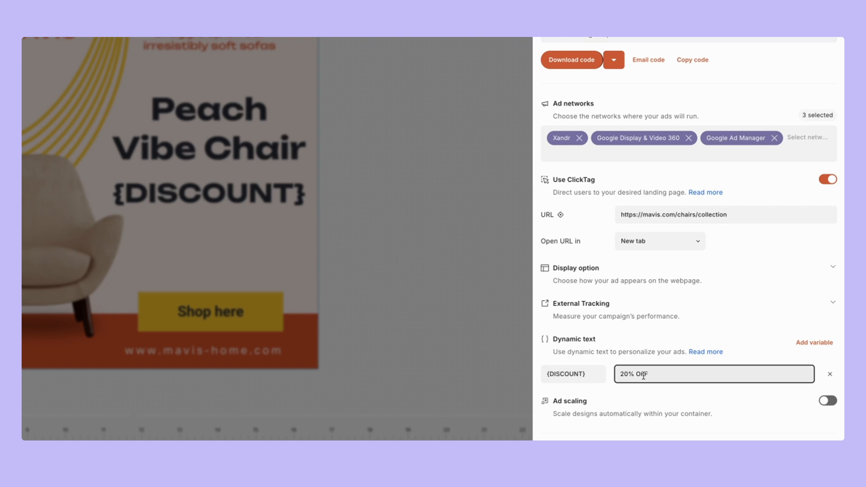
# Leave the Ad Serving settings and run the Live Data embed code containing the {DISCOUNT} variable in the online HTML editor
pyautogui.click(428, 287)
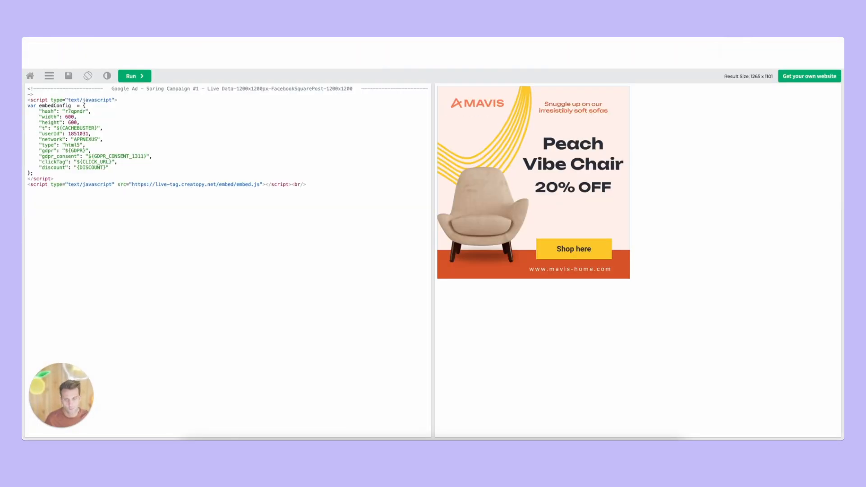
pyautogui.click(135, 76)
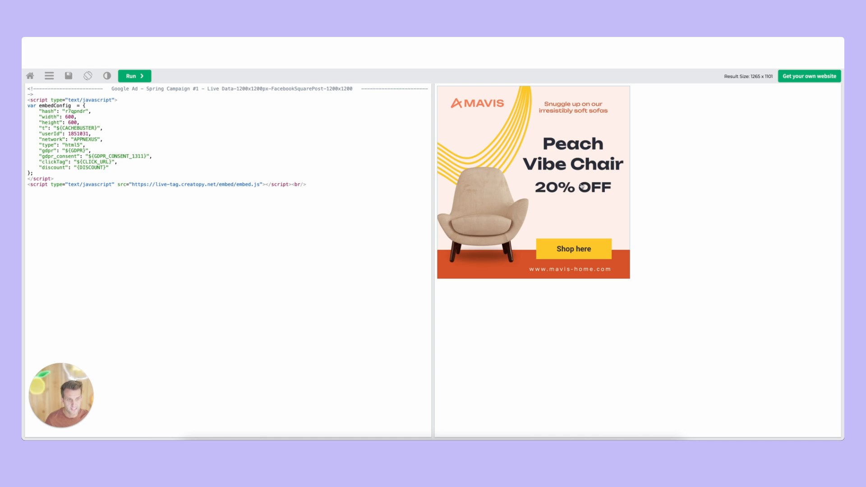
pyautogui.click(134, 76)
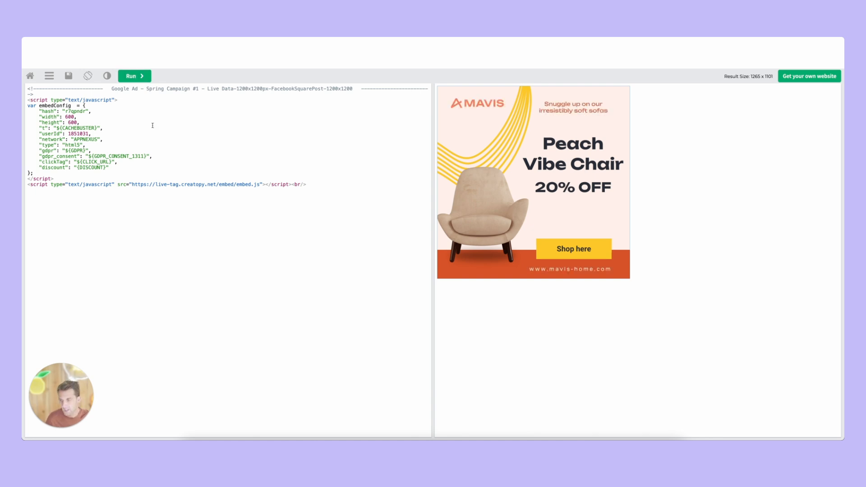
# Replace the {DISCOUNT} placeholder in the embed code's discount parameter with "15% OFF" and run the code
pyautogui.doubleClick(92, 168)
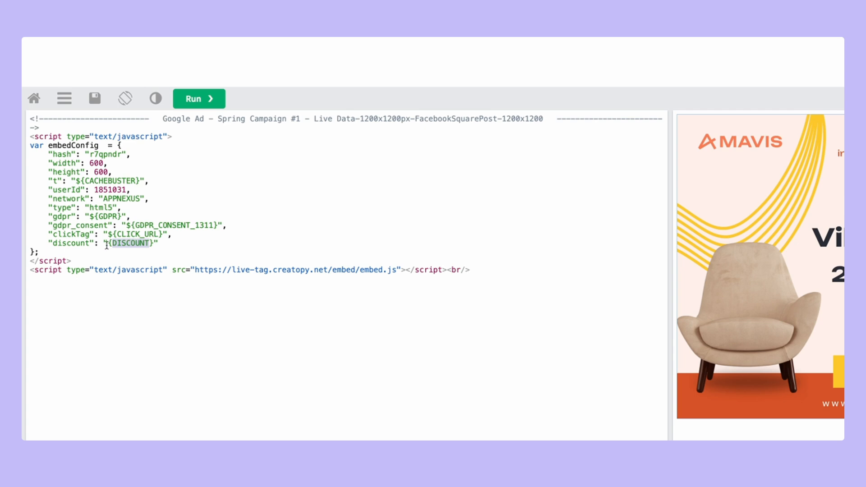
pyautogui.moveTo(109, 244); pyautogui.dragTo(154, 244)
pyautogui.write('15')
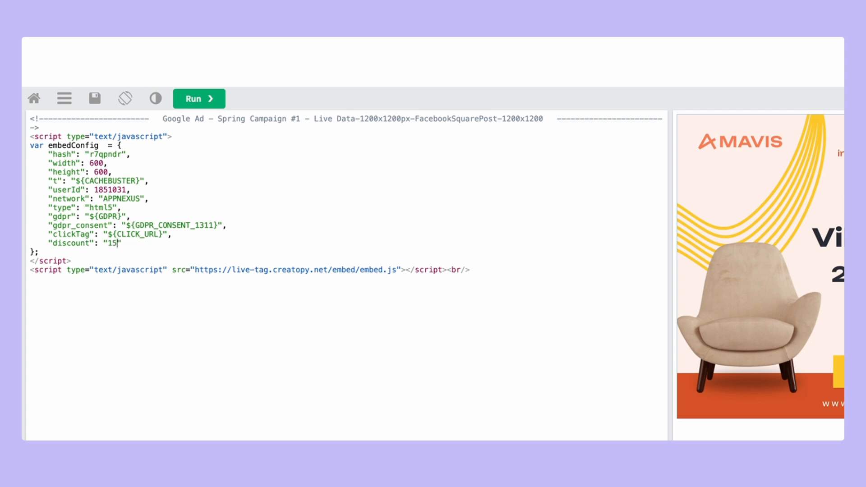
pyautogui.write('% OFF')
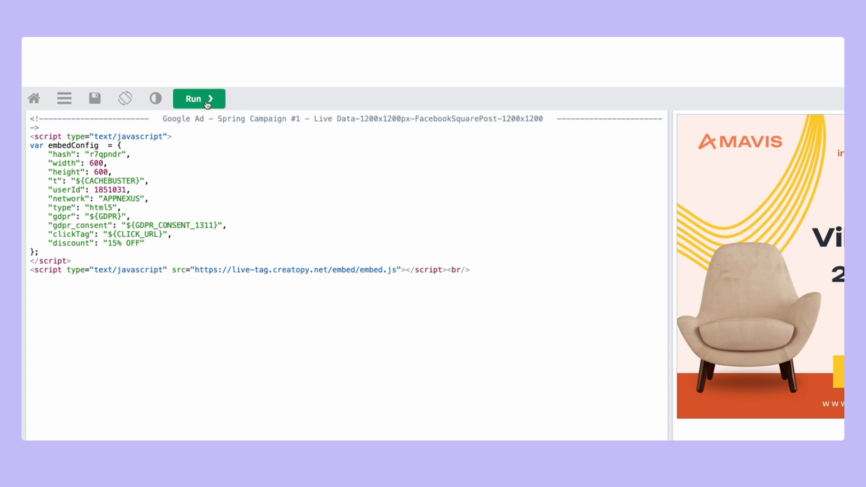
pyautogui.click(206, 102)
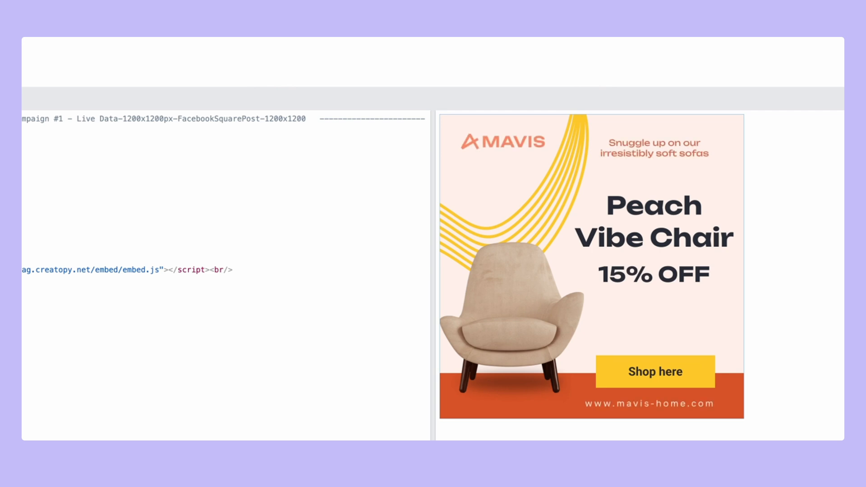
# Change the discount parameter in the embed code to "25% OFF" and run the code
pyautogui.doubleClick(79, 242)
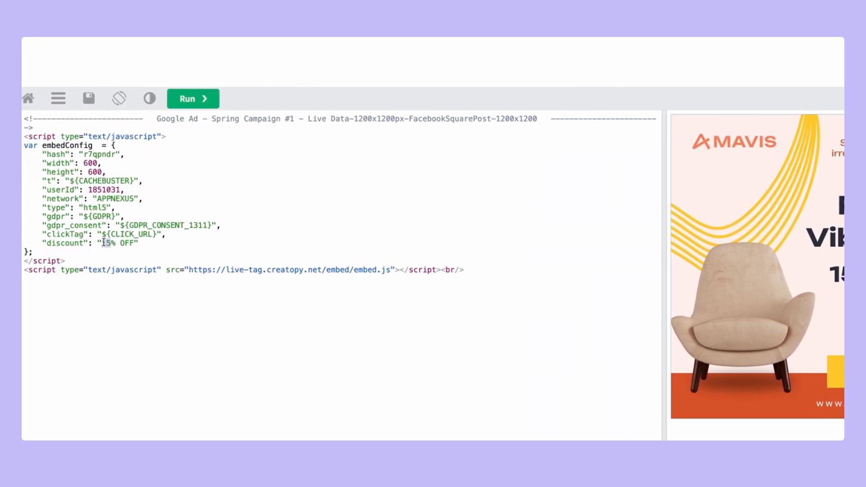
pyautogui.write('25')
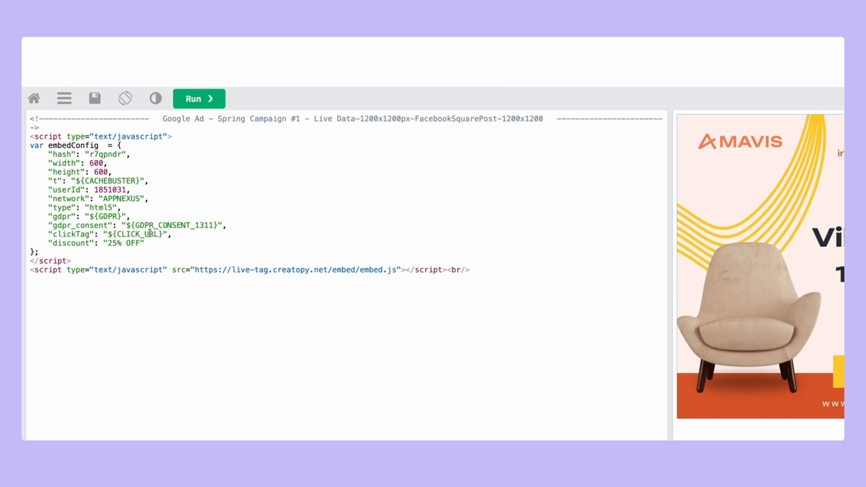
pyautogui.click(210, 100)
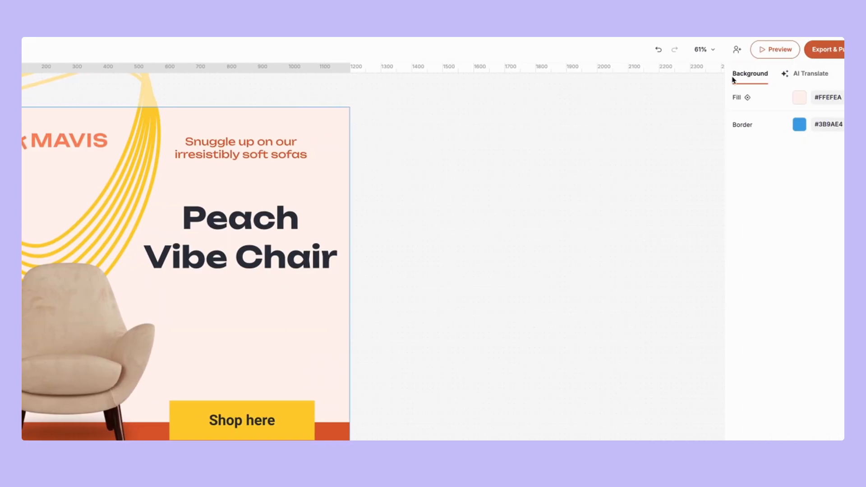
# Back in Creatopy, start publishing the Peach Vibe Chair design on Meta as a single creative
pyautogui.click(805, 53)
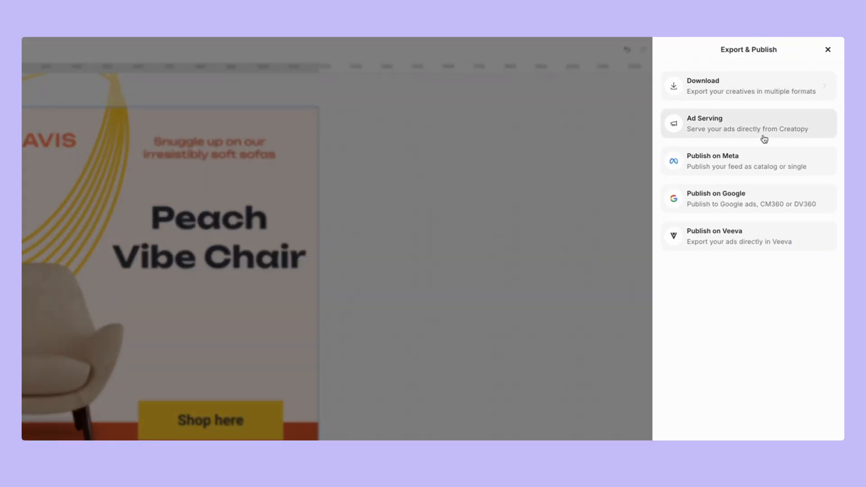
pyautogui.click(753, 171)
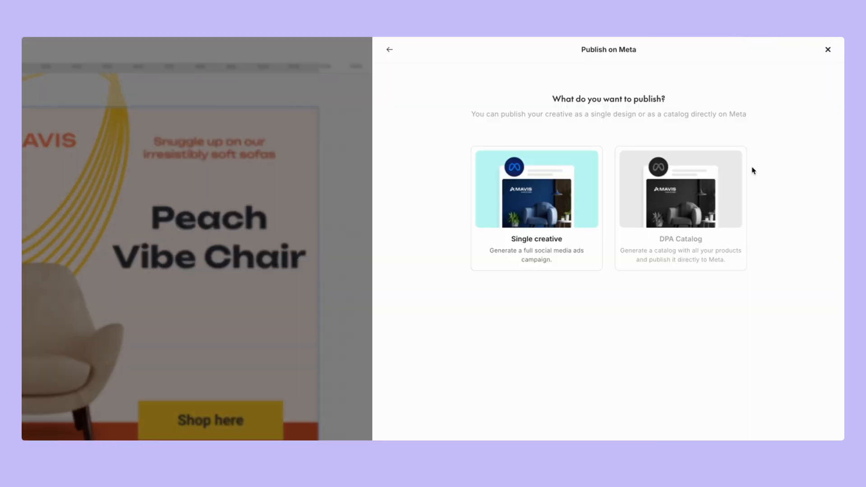
pyautogui.moveTo(671, 215)
pyautogui.click(523, 211)
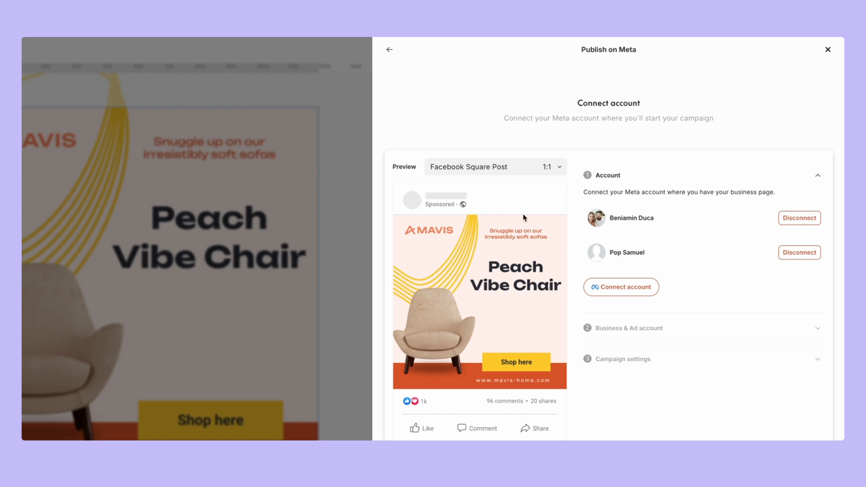
# Confirm the first connected Meta account, and confirm the Mavis business page with the Mavis Ad Account
pyautogui.click(635, 221)
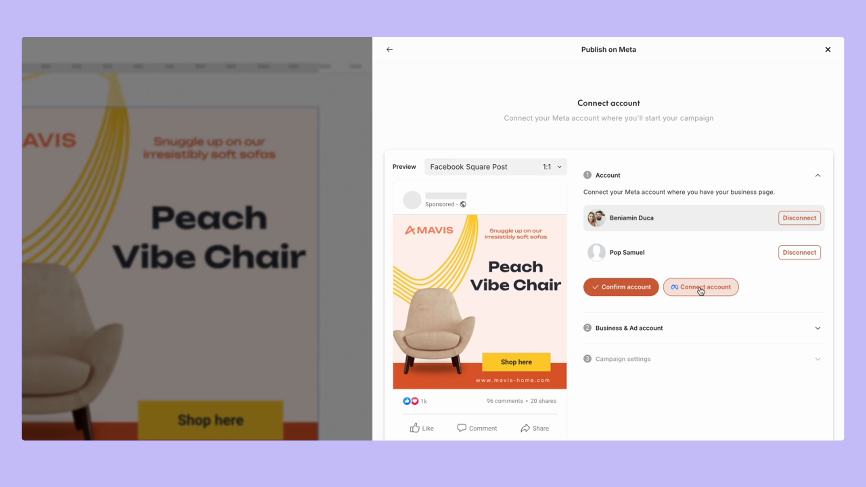
pyautogui.click(621, 288)
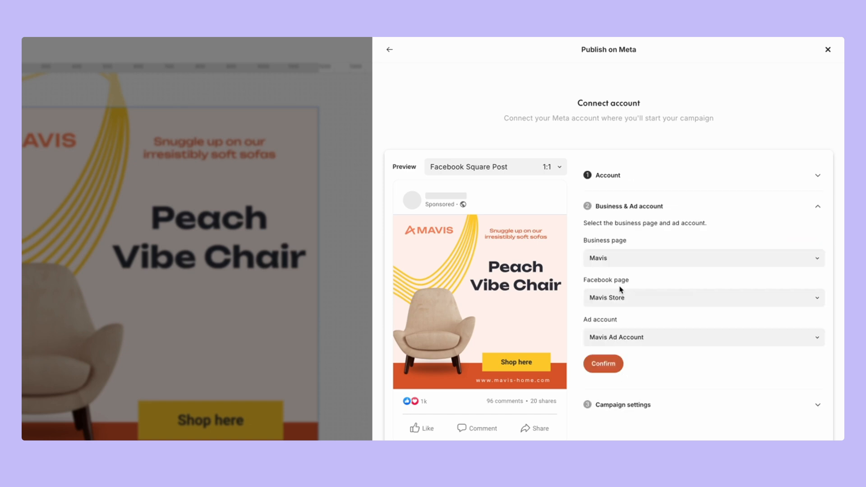
pyautogui.click(633, 262)
pyautogui.click(631, 276)
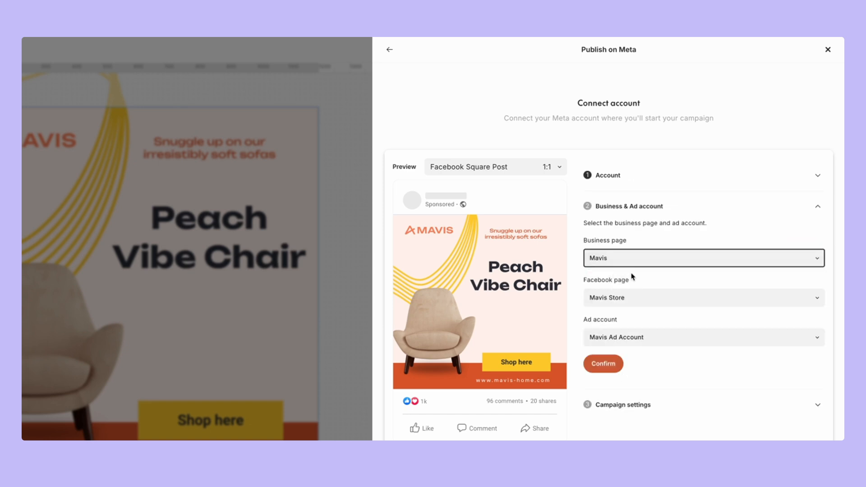
pyautogui.click(630, 337)
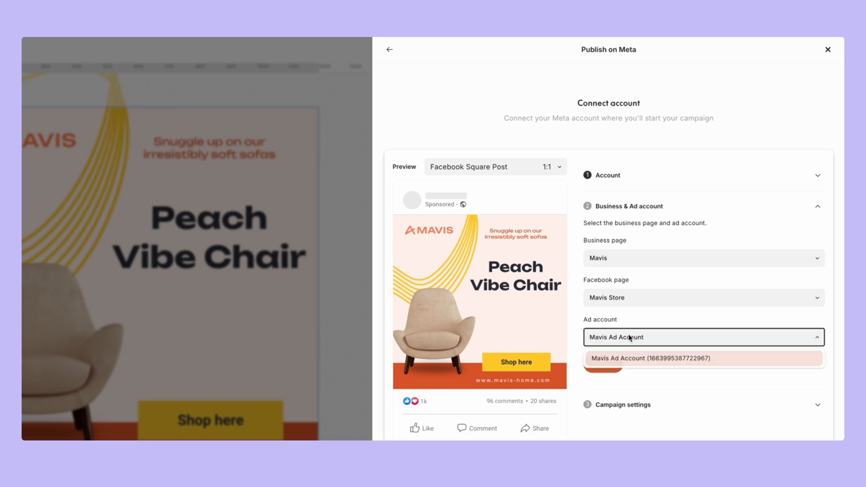
pyautogui.click(635, 357)
pyautogui.click(613, 364)
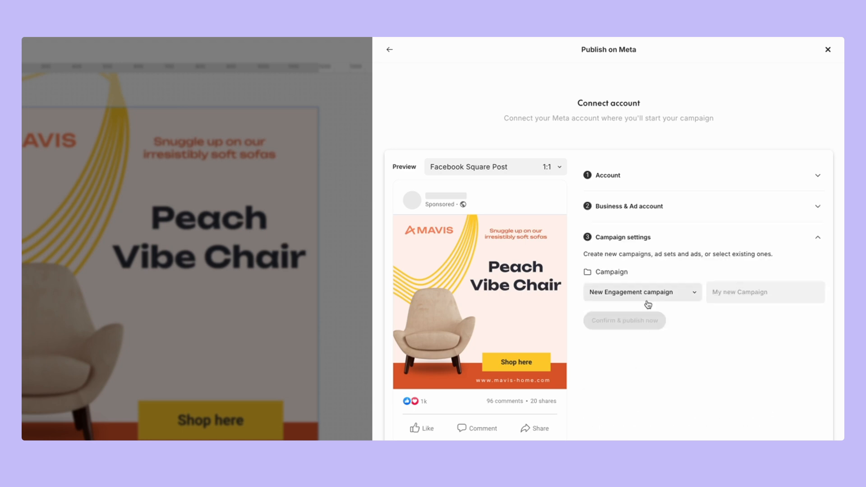
# Assign the creative to the existing Spring campaign and one of its existing ad sets
pyautogui.click(645, 296)
pyautogui.click(641, 332)
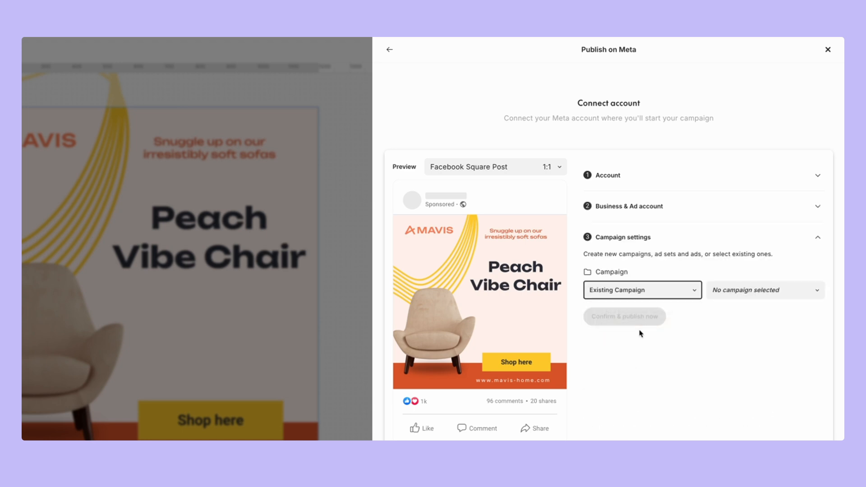
pyautogui.click(736, 300)
pyautogui.click(734, 360)
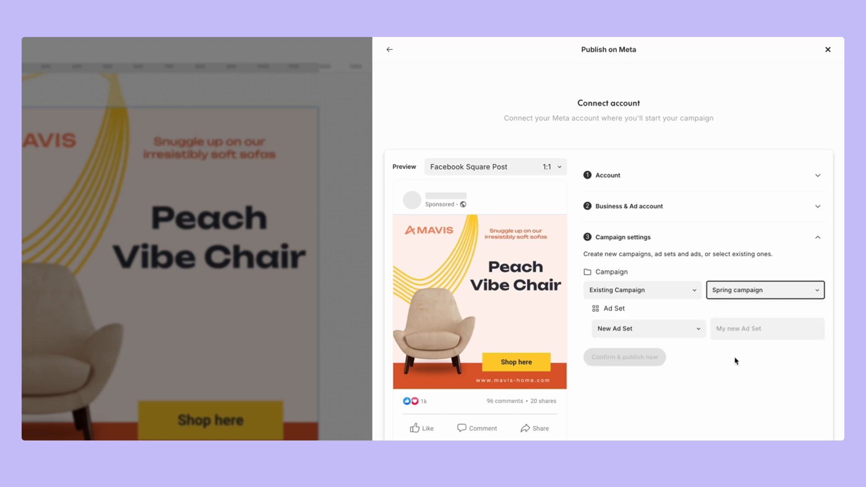
pyautogui.click(651, 334)
pyautogui.click(641, 367)
pyautogui.click(730, 331)
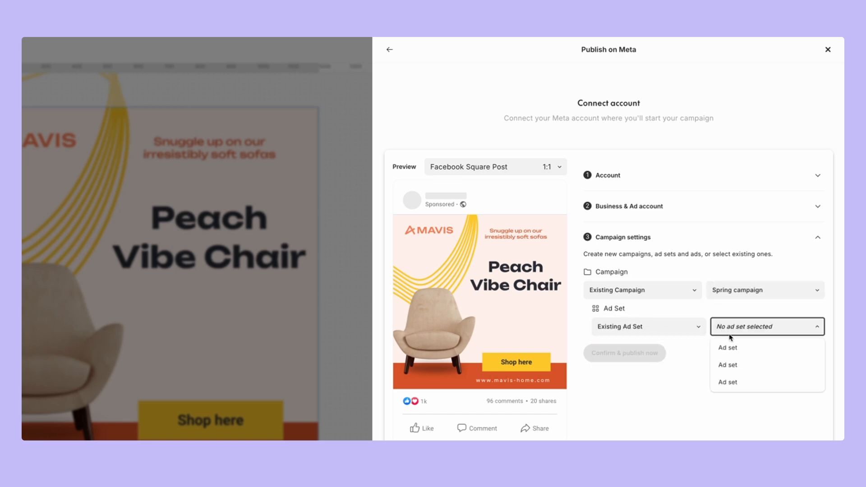
pyautogui.click(736, 356)
pyautogui.click(652, 364)
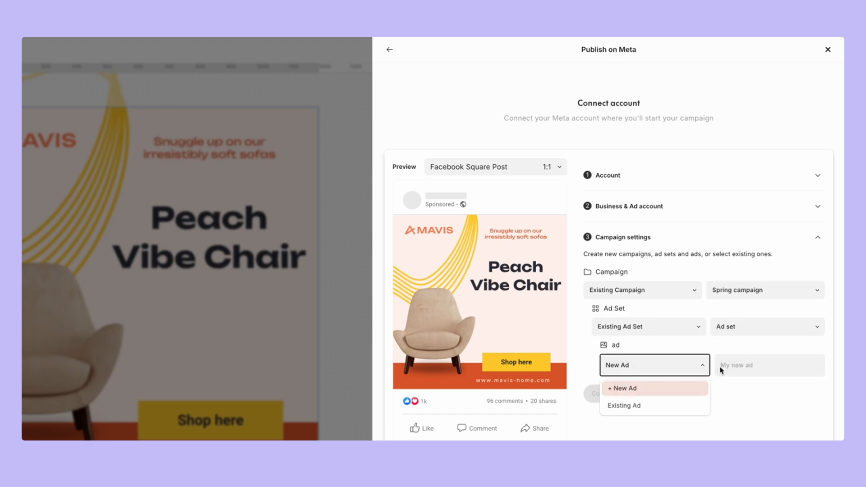
pyautogui.click(733, 365)
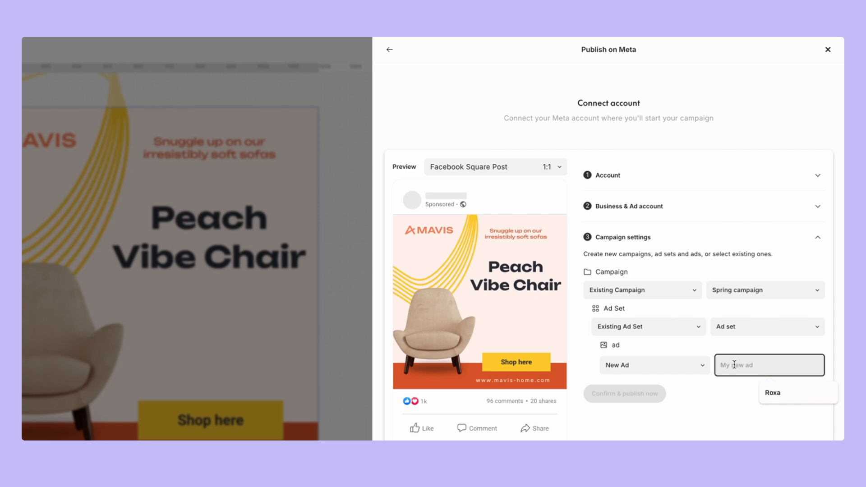
pyautogui.write('Vibe Chair')
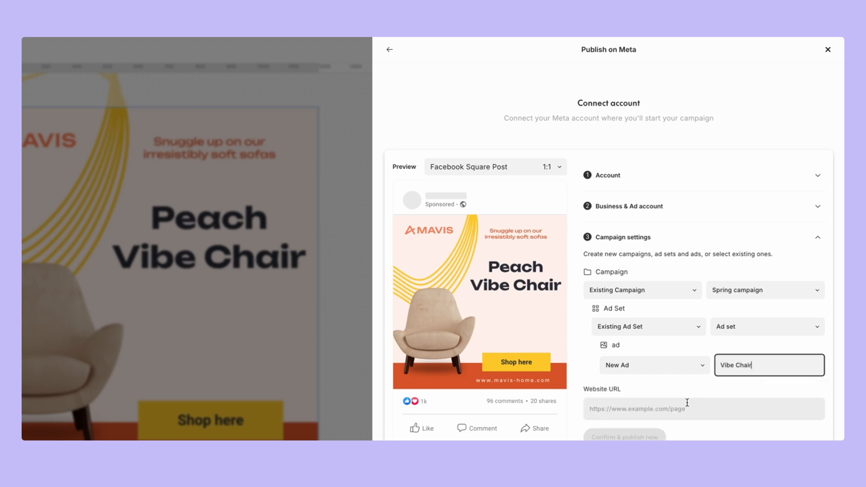
pyautogui.click(678, 409)
pyautogui.click(689, 436)
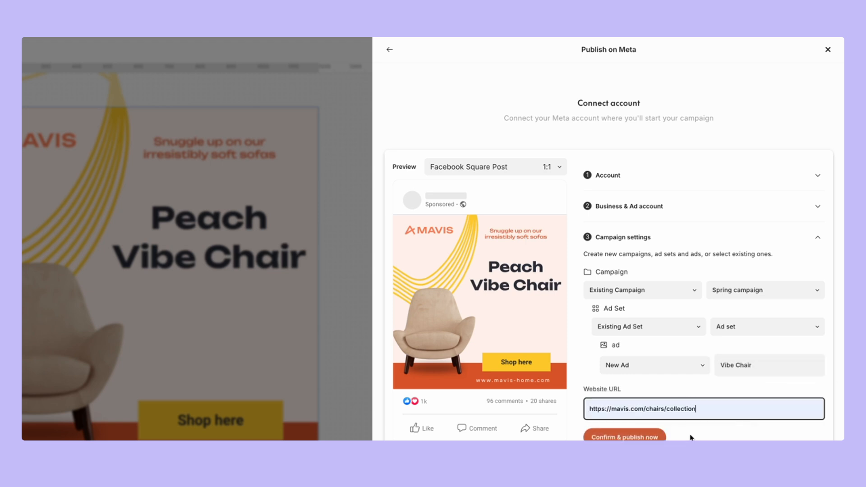
pyautogui.click(631, 437)
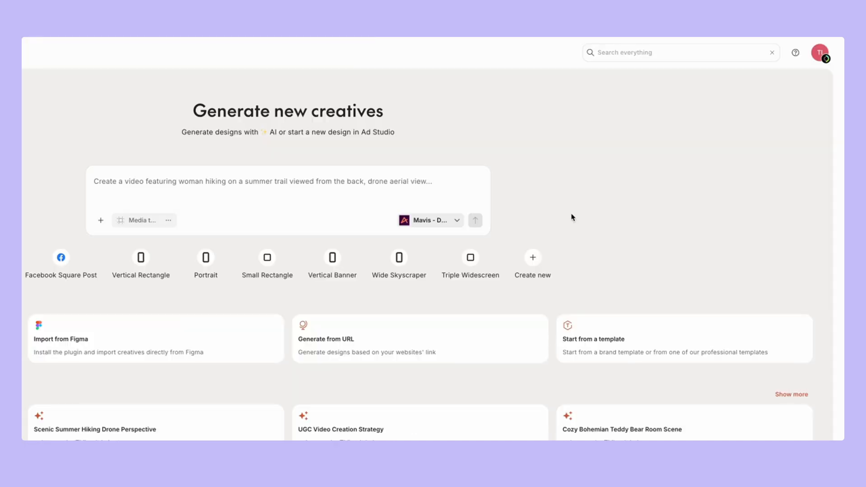
# Start a new creative from the home page using the 23-size Display design set under display ads
pyautogui.click(532, 257)
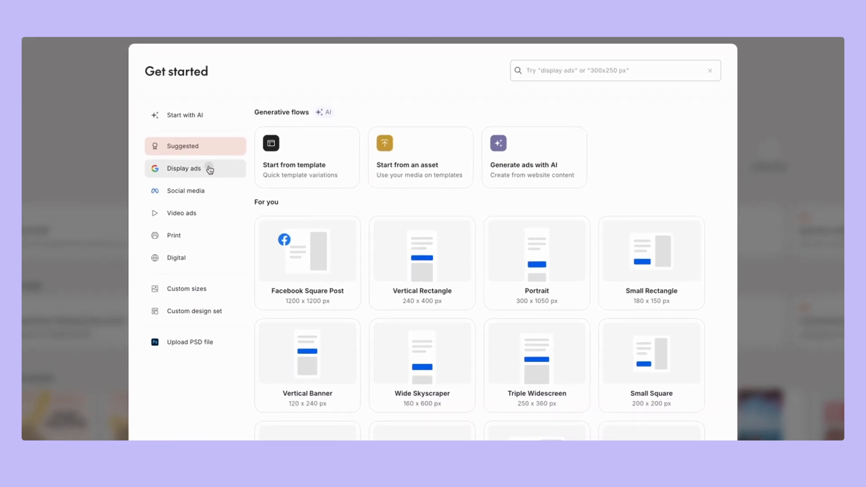
pyautogui.click(209, 169)
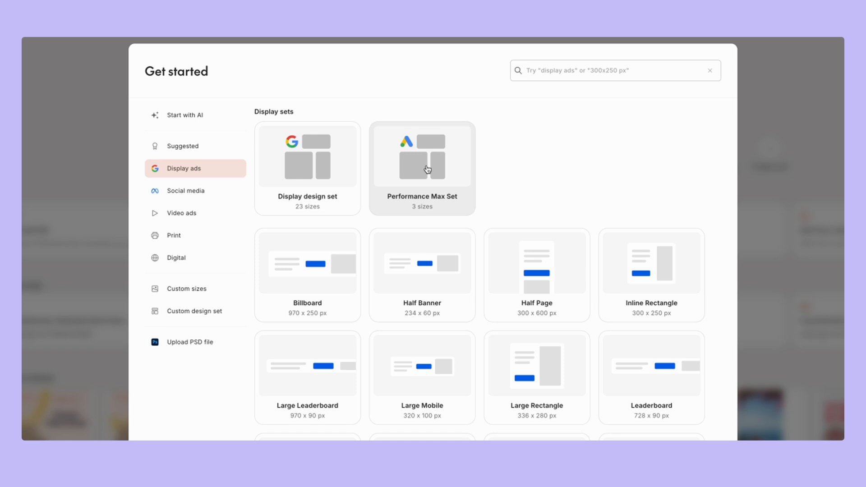
pyautogui.click(325, 166)
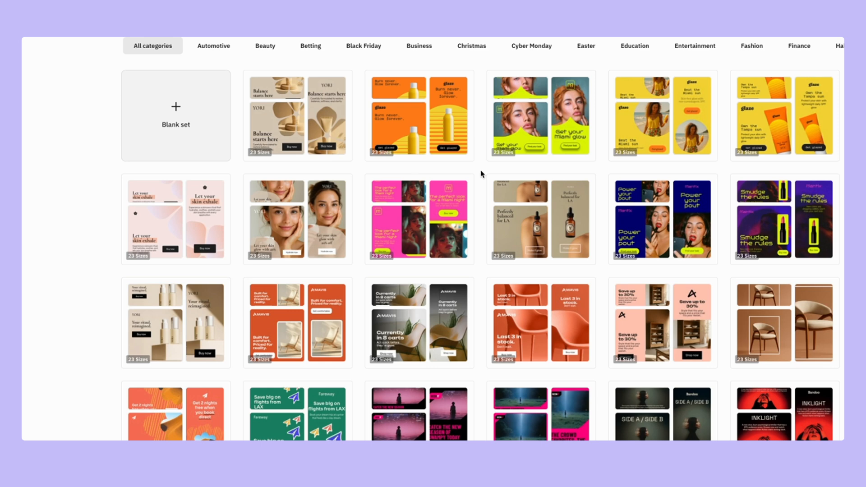
# Browse the display set templates and open the beige YORI "Your ritual, reimagined." set with two bottles
pyautogui.scroll(-5, 482, 173)
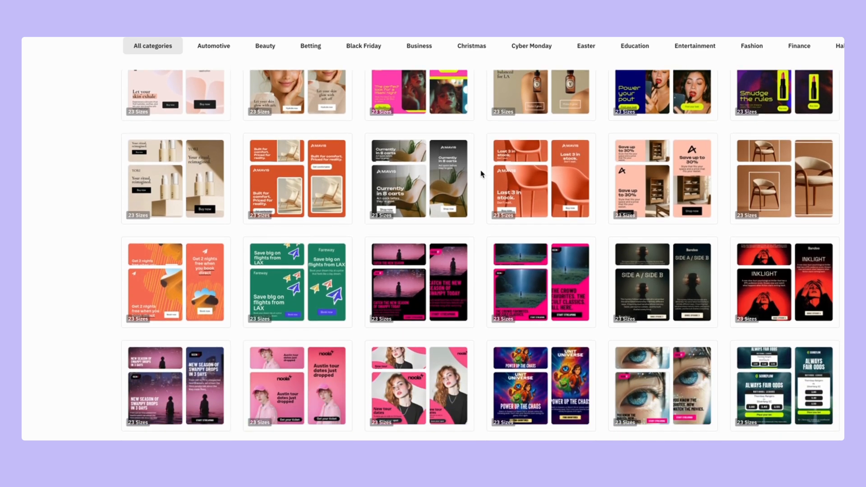
pyautogui.scroll(4, 482, 174)
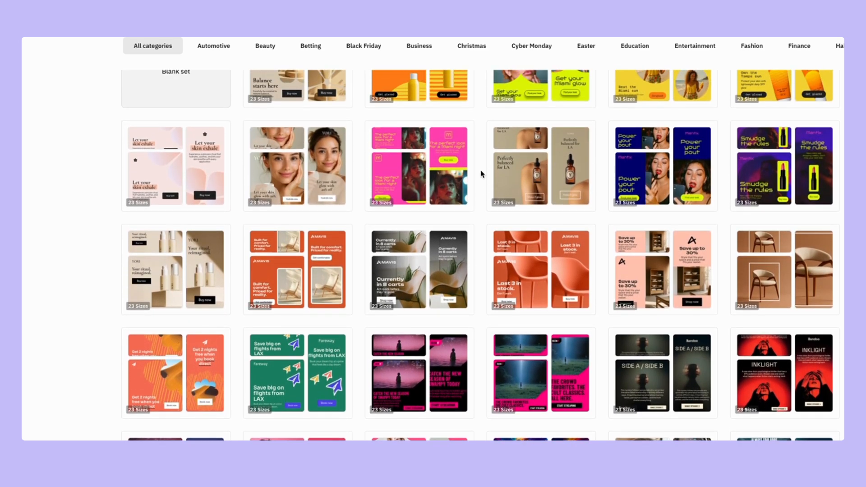
pyautogui.scroll(1, 481, 173)
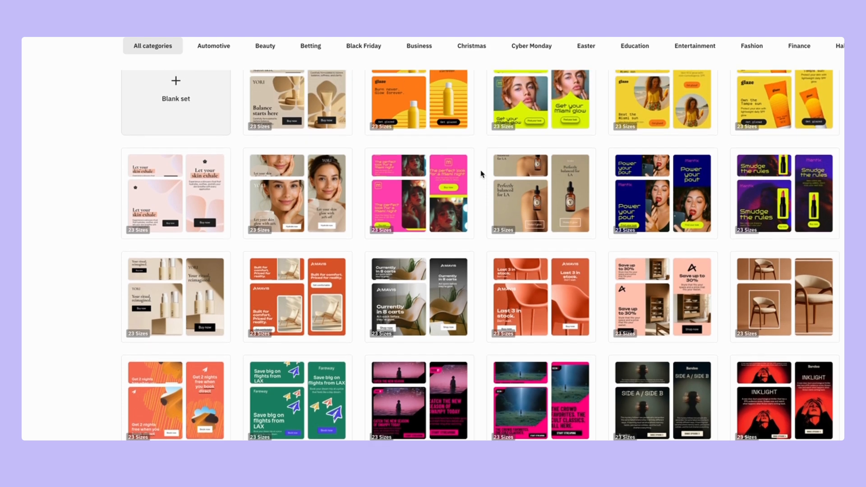
pyautogui.scroll(1, 481, 174)
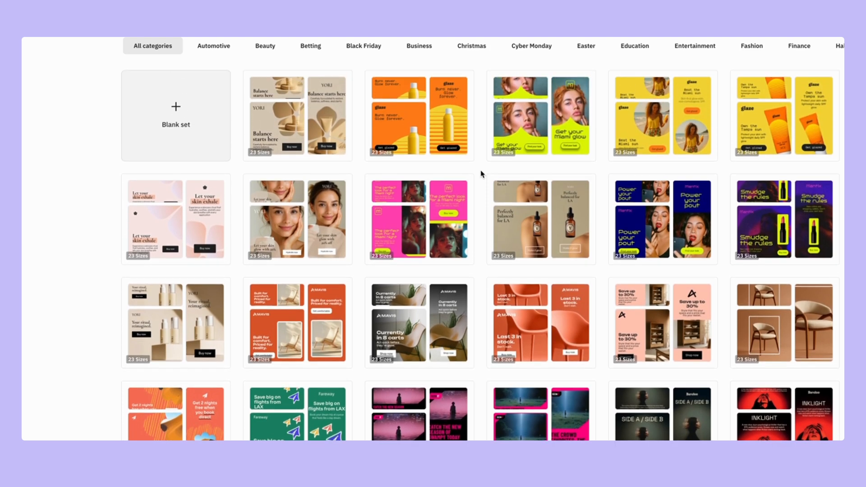
pyautogui.click(195, 314)
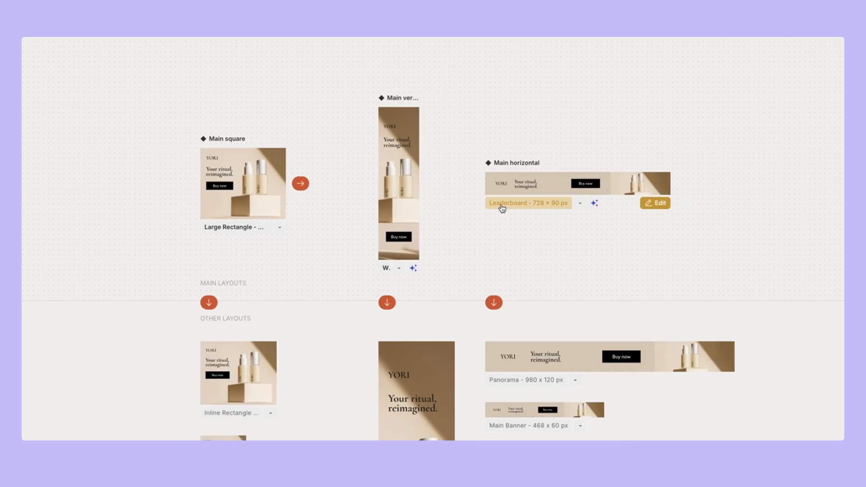
pyautogui.scroll(-1, 501, 208)
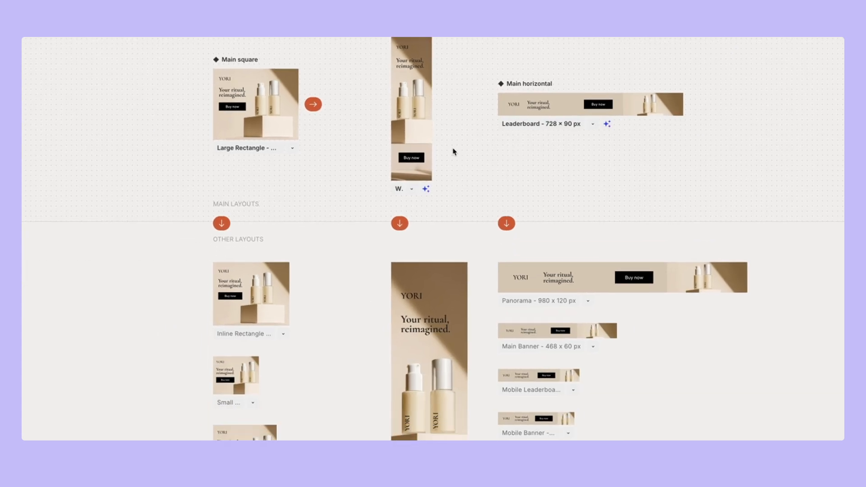
# Start publishing the display set to Google Ads and confirm the Creatopy ad account under the first connected Google account
pyautogui.scroll(-1, 453, 152)
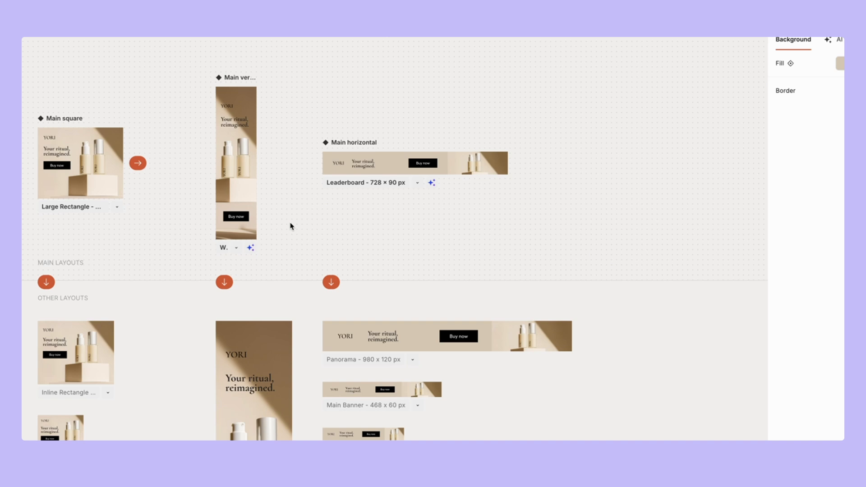
pyautogui.click(798, 48)
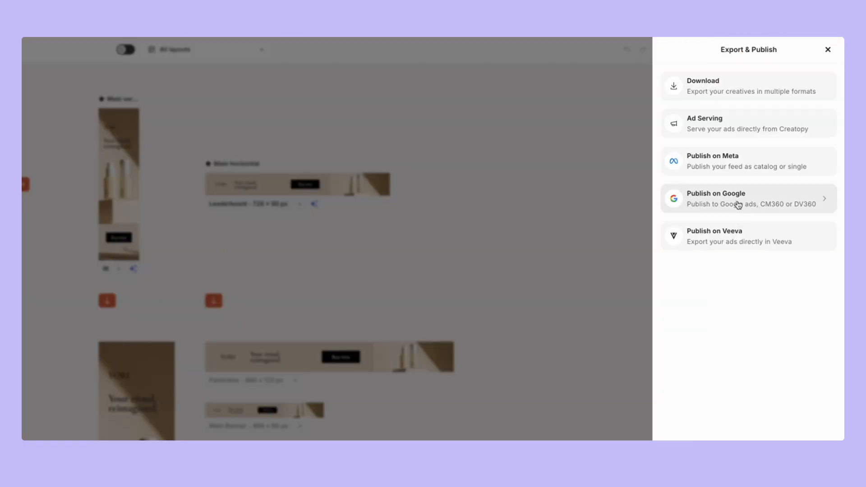
pyautogui.click(737, 205)
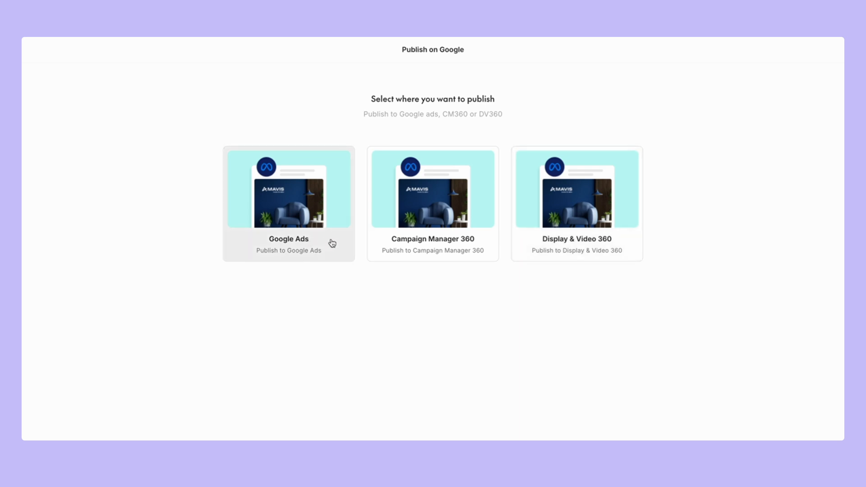
pyautogui.click(313, 242)
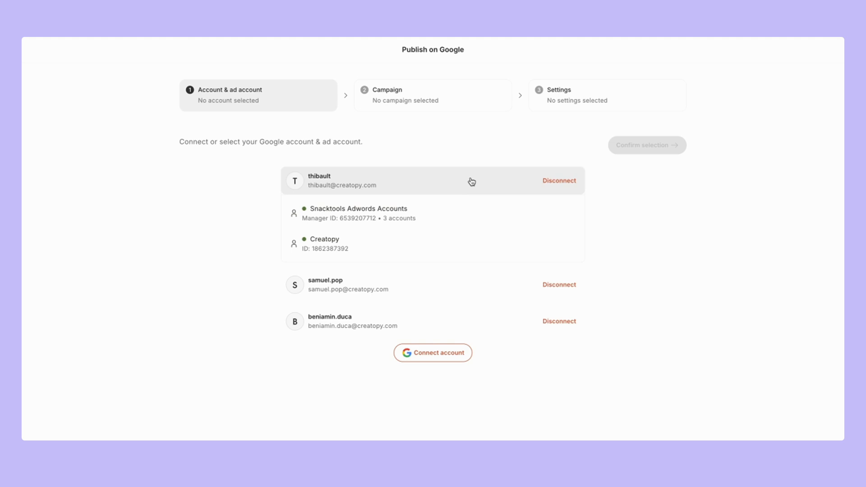
pyautogui.click(394, 249)
pyautogui.click(655, 146)
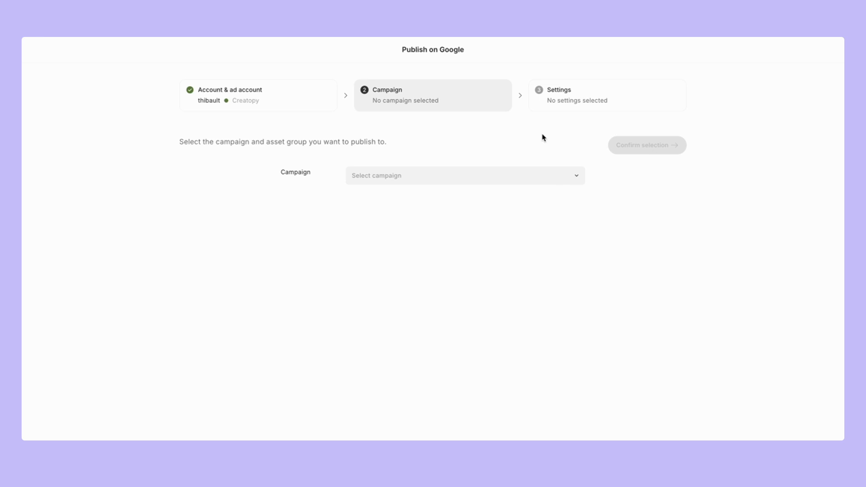
# Assign the ads to the D_Test_Product_06/02/25 display campaign with a new ad group and confirm the selection
pyautogui.click(519, 175)
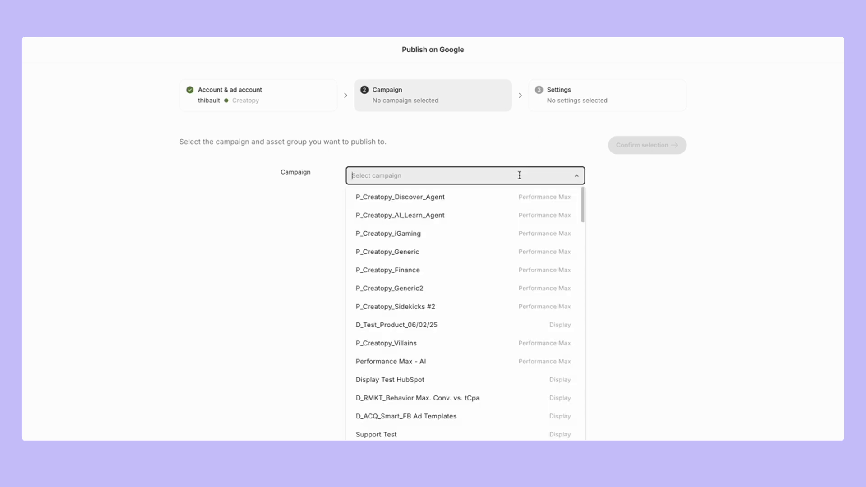
pyautogui.write('Test')
pyautogui.click(472, 198)
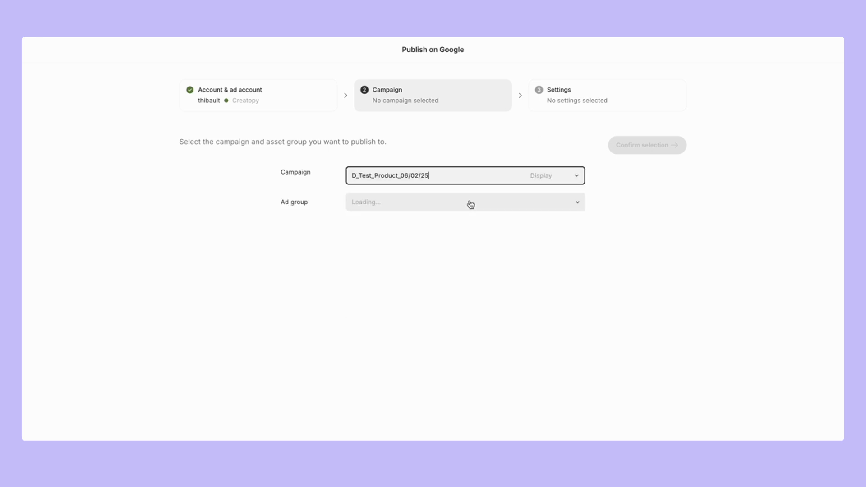
pyautogui.click(470, 203)
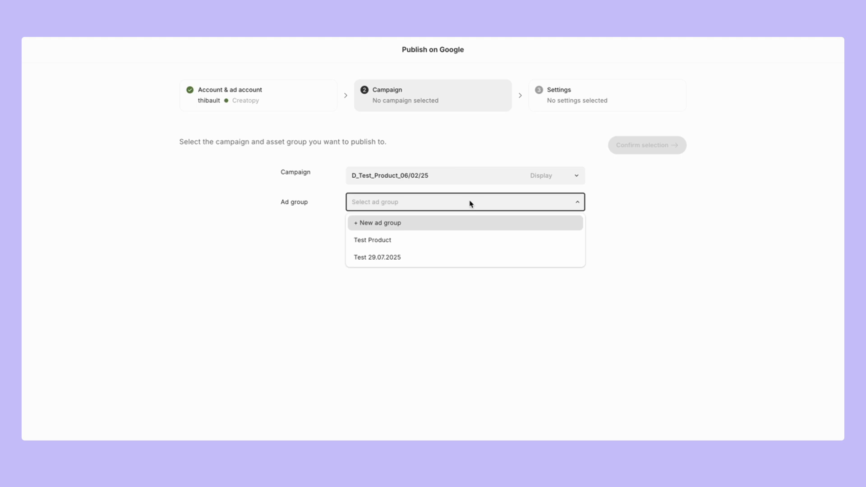
pyautogui.click(414, 223)
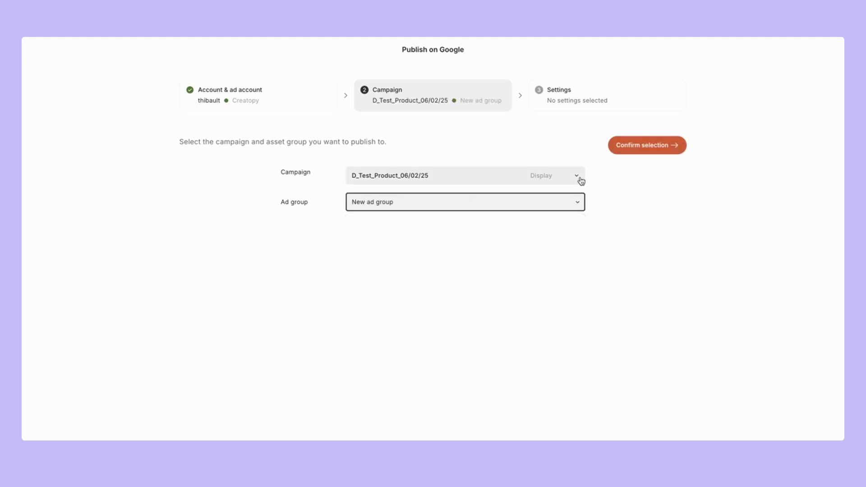
pyautogui.click(644, 152)
pyautogui.click(504, 194)
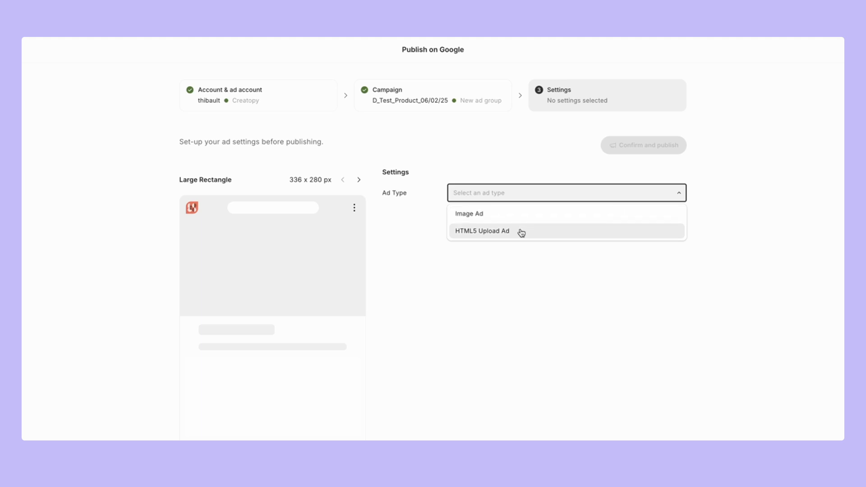
pyautogui.click(521, 231)
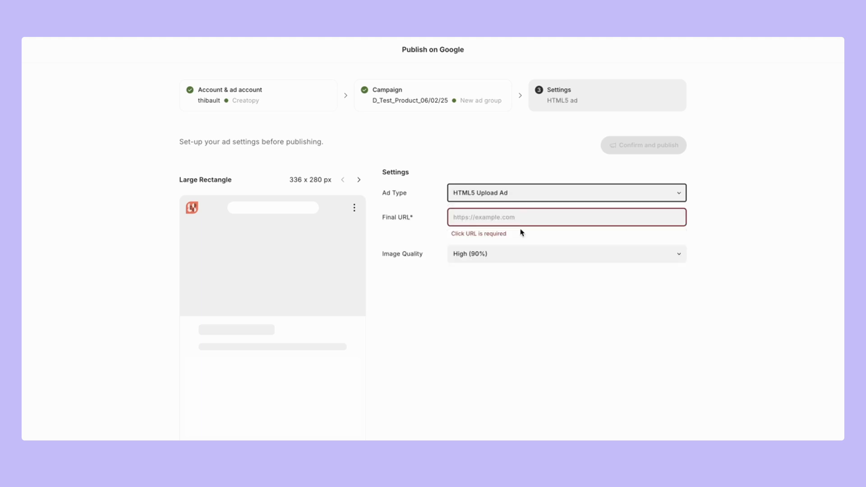
pyautogui.click(495, 216)
pyautogui.hotkey('ctrl', 'v')
pyautogui.hotkey('ctrl', 'a')
pyautogui.press('BackSpace')
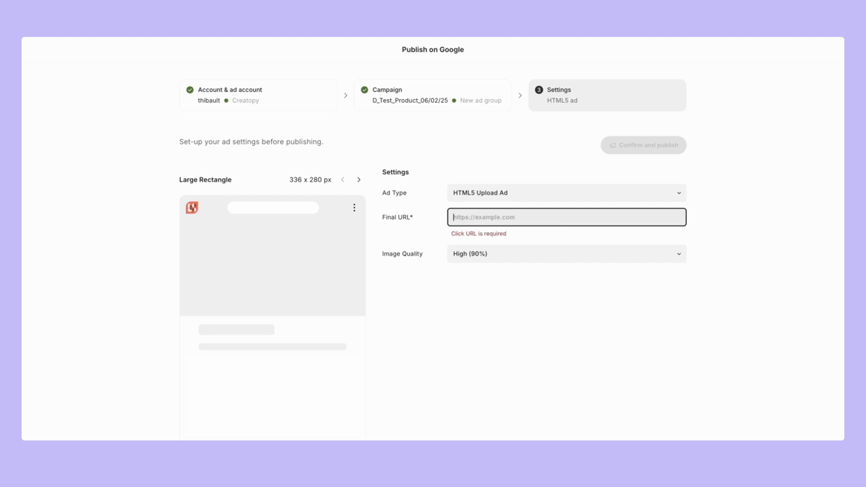
pyautogui.write('https://mavis.com/chairs/collection')
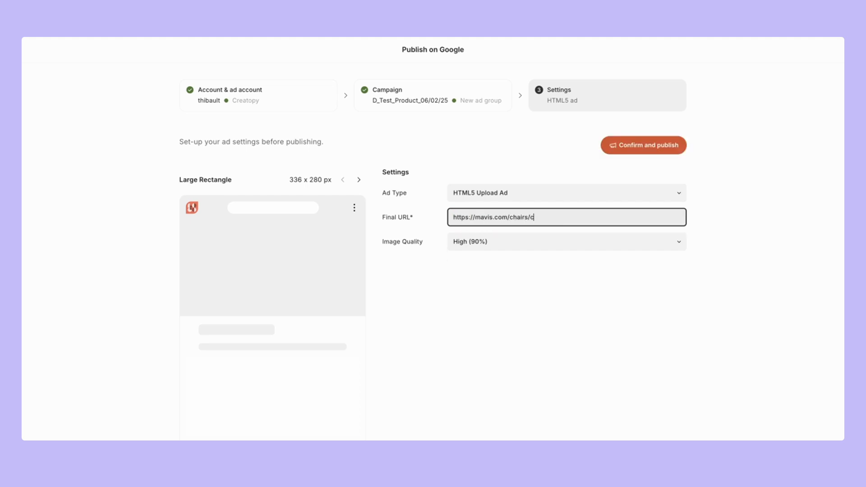
pyautogui.click(633, 144)
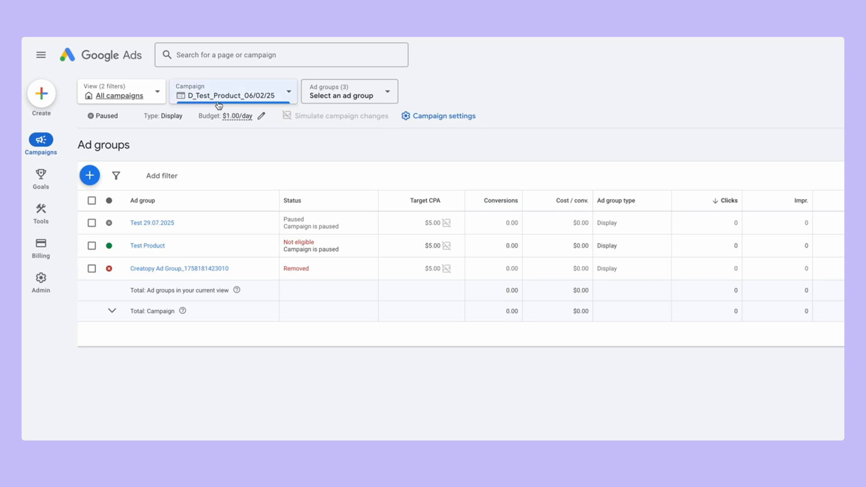
# In Google Ads, reload the D_Test_Product_06/02/25 ad groups and review the HTML5 ads in the newly published Creatopy group, opening one of them
pyautogui.press('super+r')
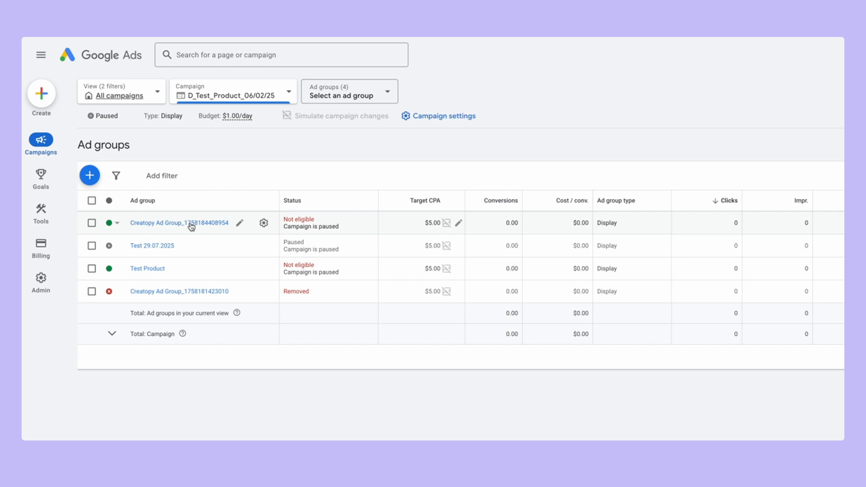
pyautogui.click(192, 226)
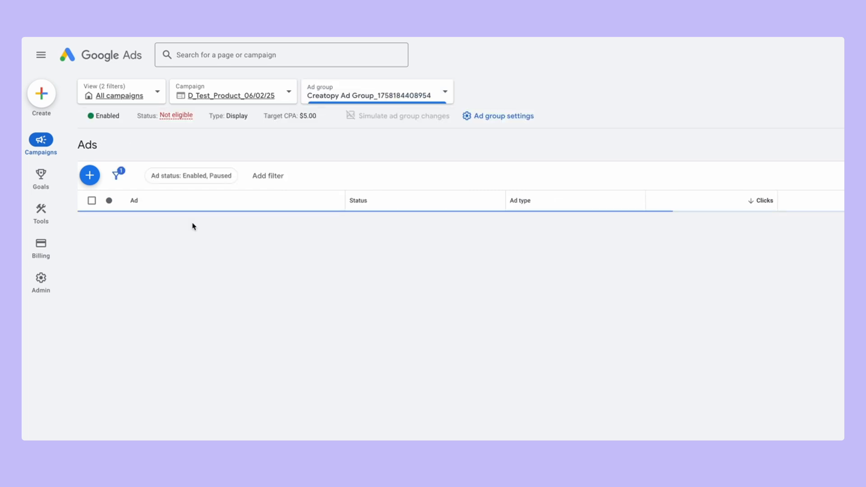
pyautogui.scroll(-6, 285, 308)
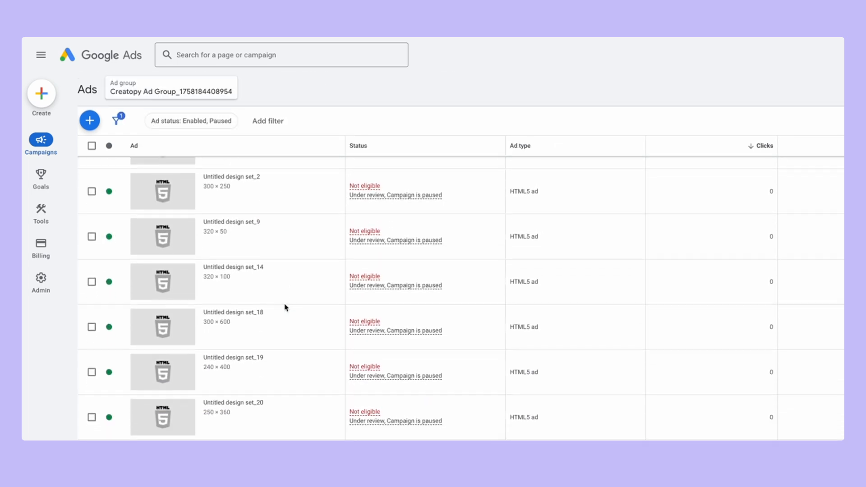
pyautogui.scroll(6, 285, 308)
pyautogui.scroll(-8, 285, 308)
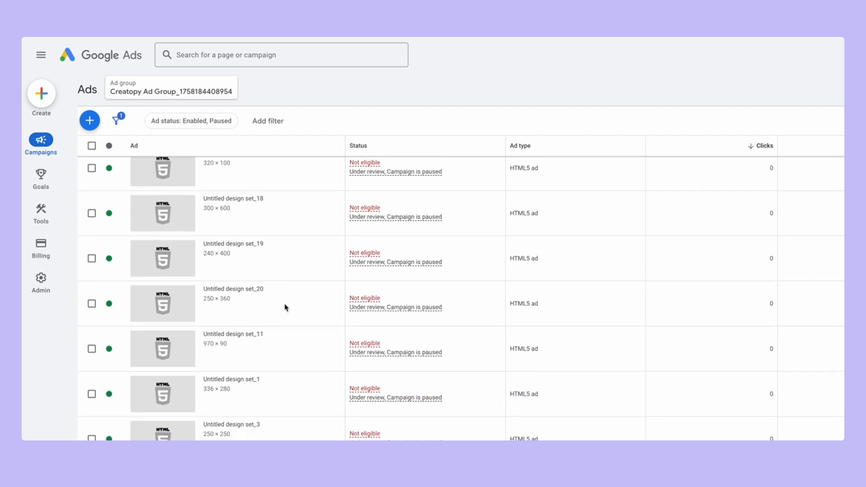
pyautogui.scroll(8, 286, 308)
pyautogui.scroll(-5, 285, 308)
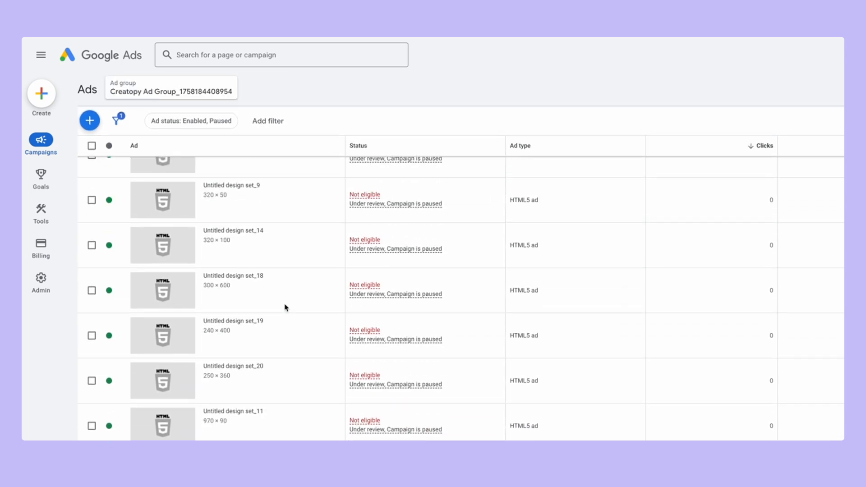
pyautogui.scroll(3, 284, 325)
pyautogui.click(274, 434)
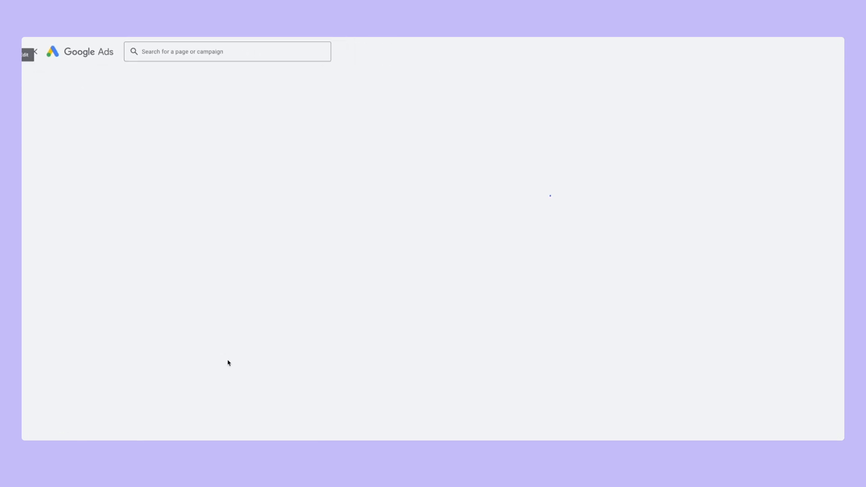